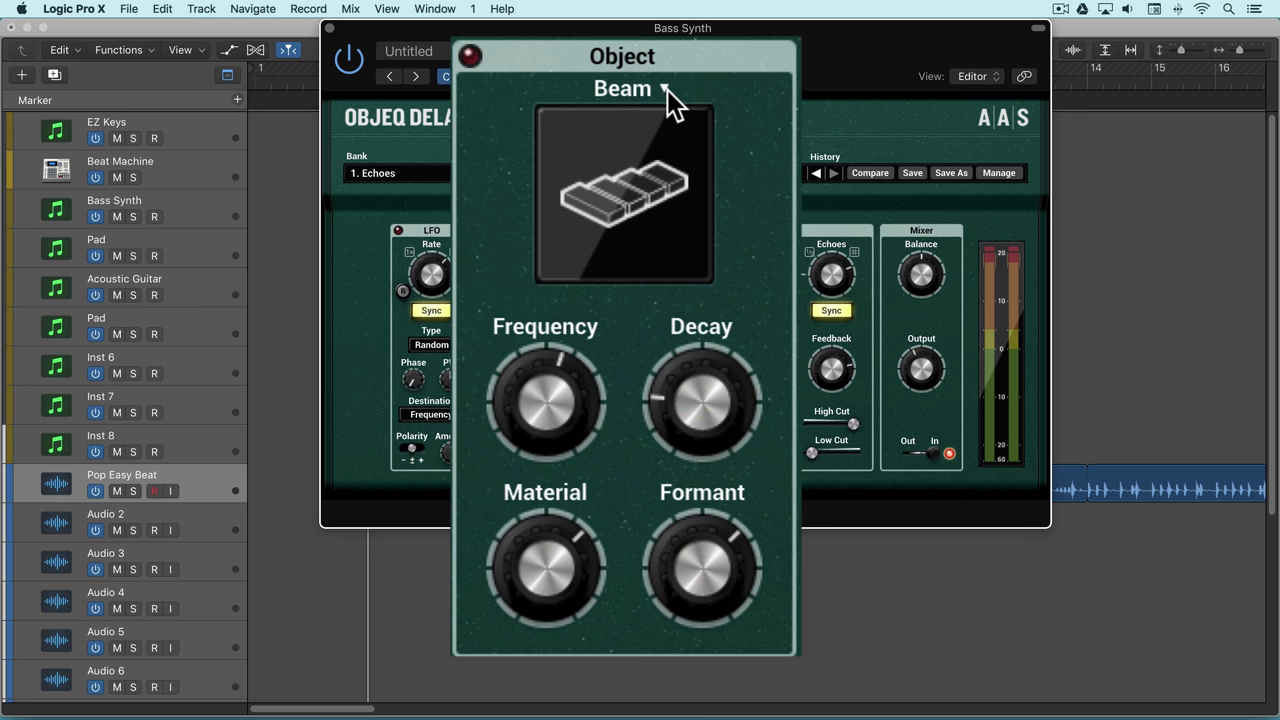
# Step: Open the Objeq Delay object-type menu listing Beam, Drumhead, Plate and String
pyautogui.click(667, 89)
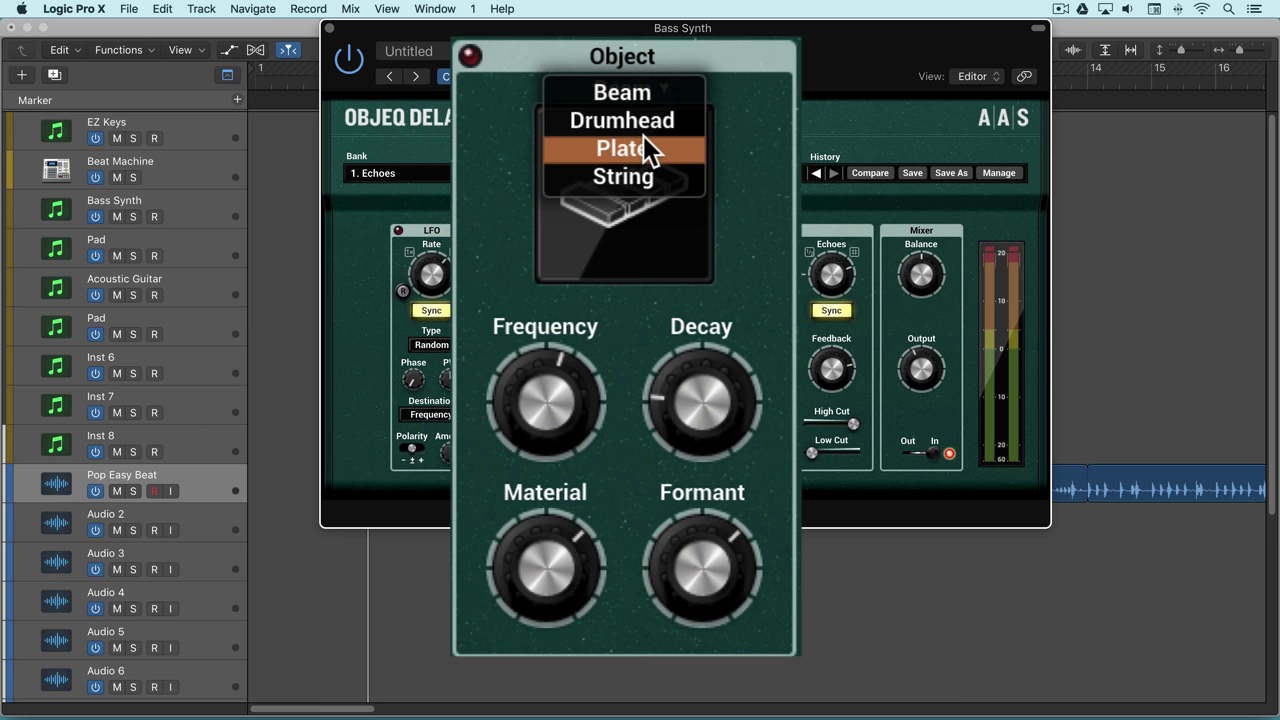
# Step: Audition the String resonator object, then cycle back to Beam
pyautogui.click(617, 258)
pyautogui.click(613, 202)
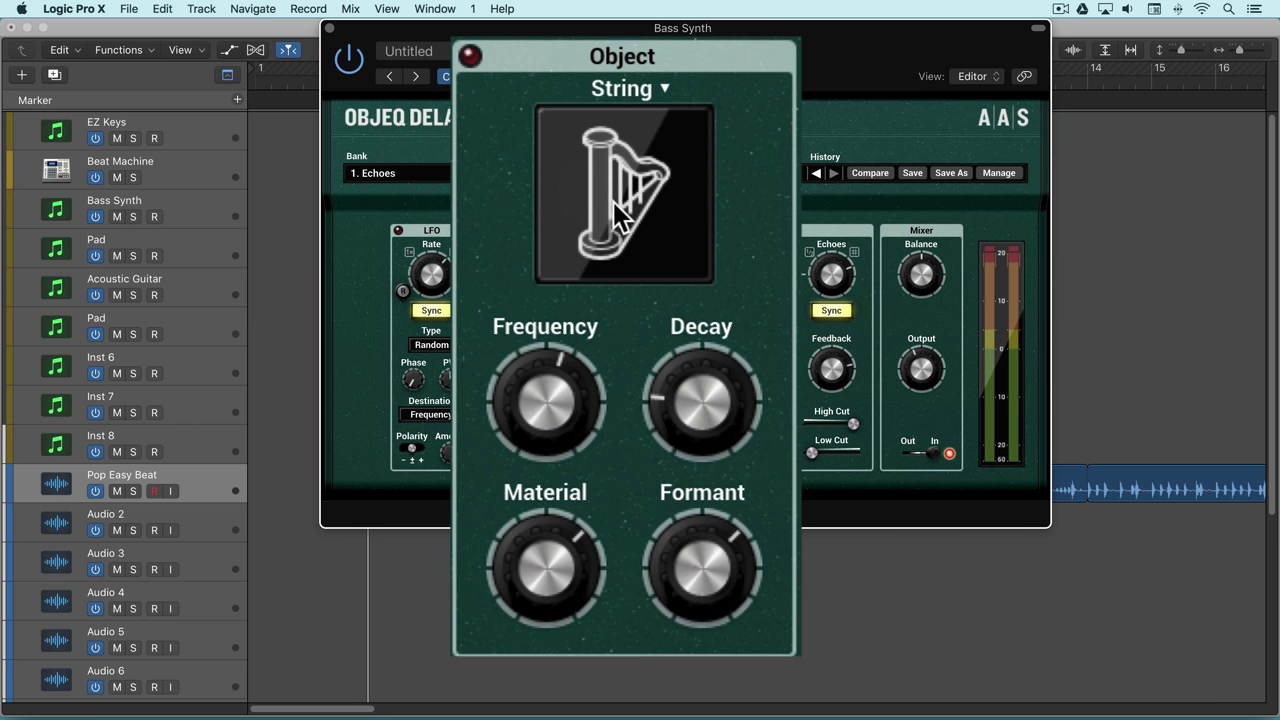
pyautogui.click(613, 201)
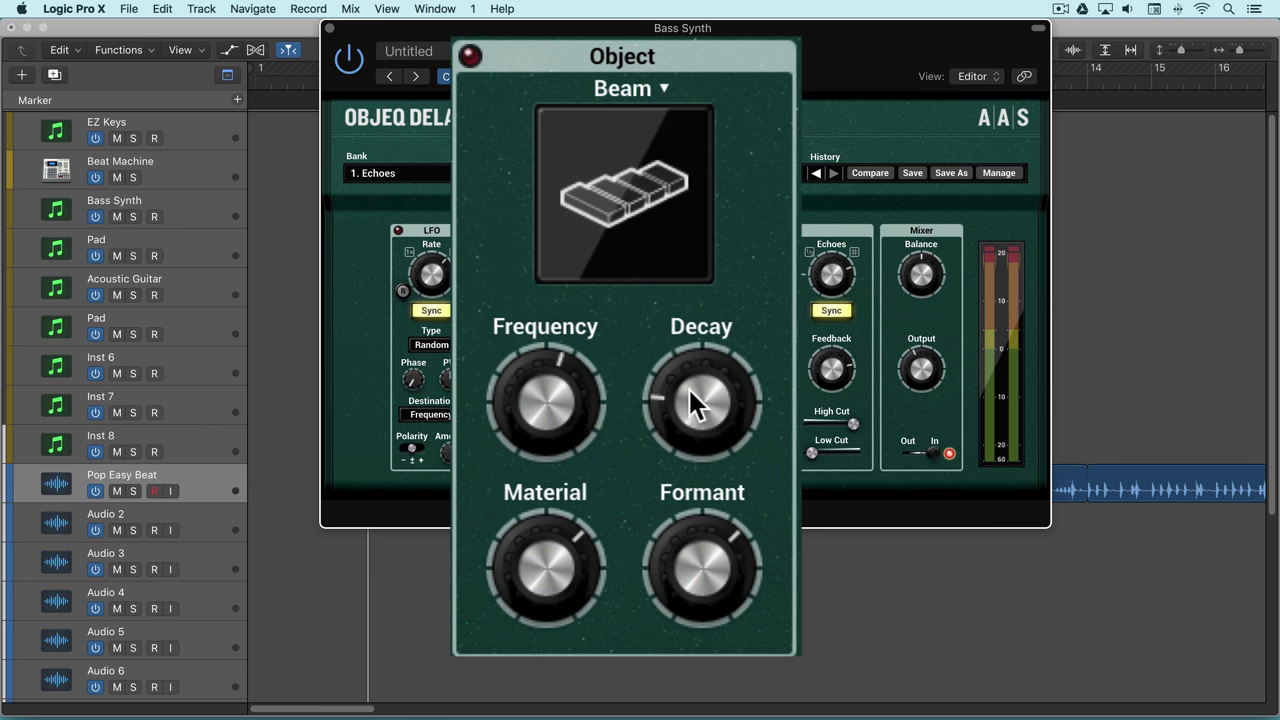
# Step: Nudge the Beam Decay, then sweep Material down to 27.5 % and back to about 42.5 %
pyautogui.moveTo(688, 387)
pyautogui.mouseDown()
pyautogui.moveTo(688, 343)
pyautogui.moveTo(688, 400)
pyautogui.moveTo(688, 387)
pyautogui.mouseUp()
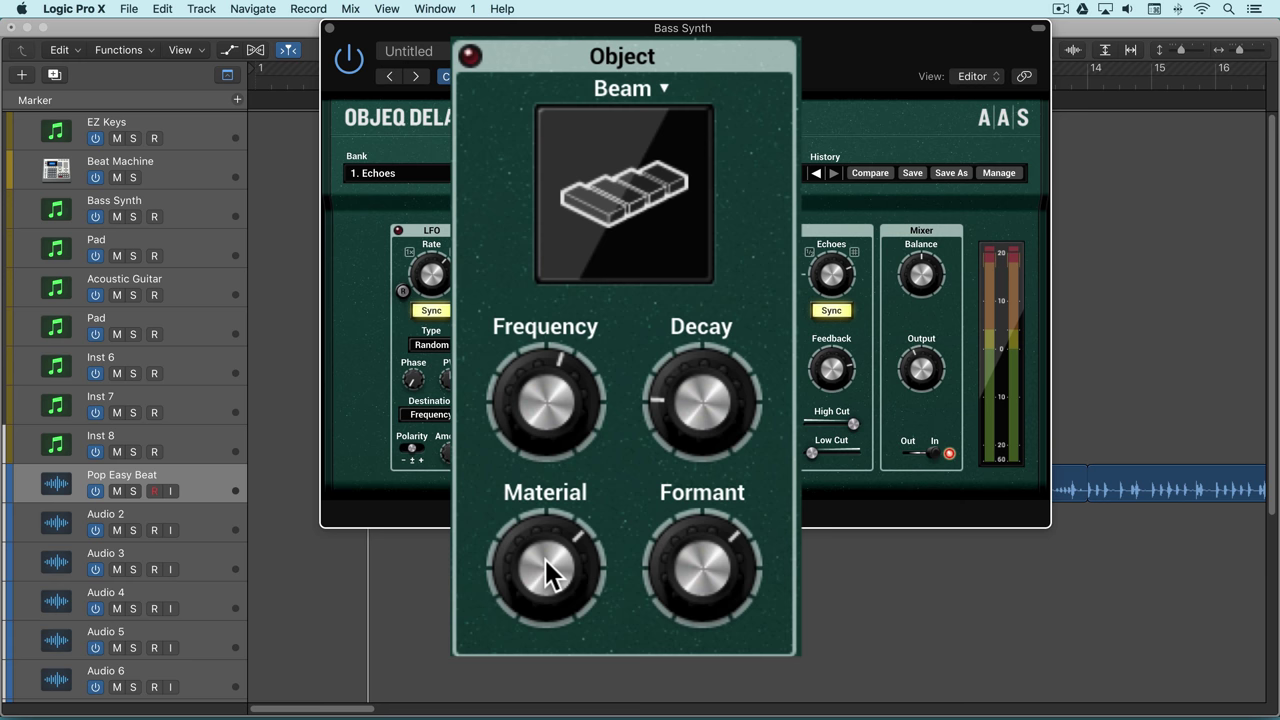
pyautogui.moveTo(548, 552); pyautogui.dragTo(548, 615)
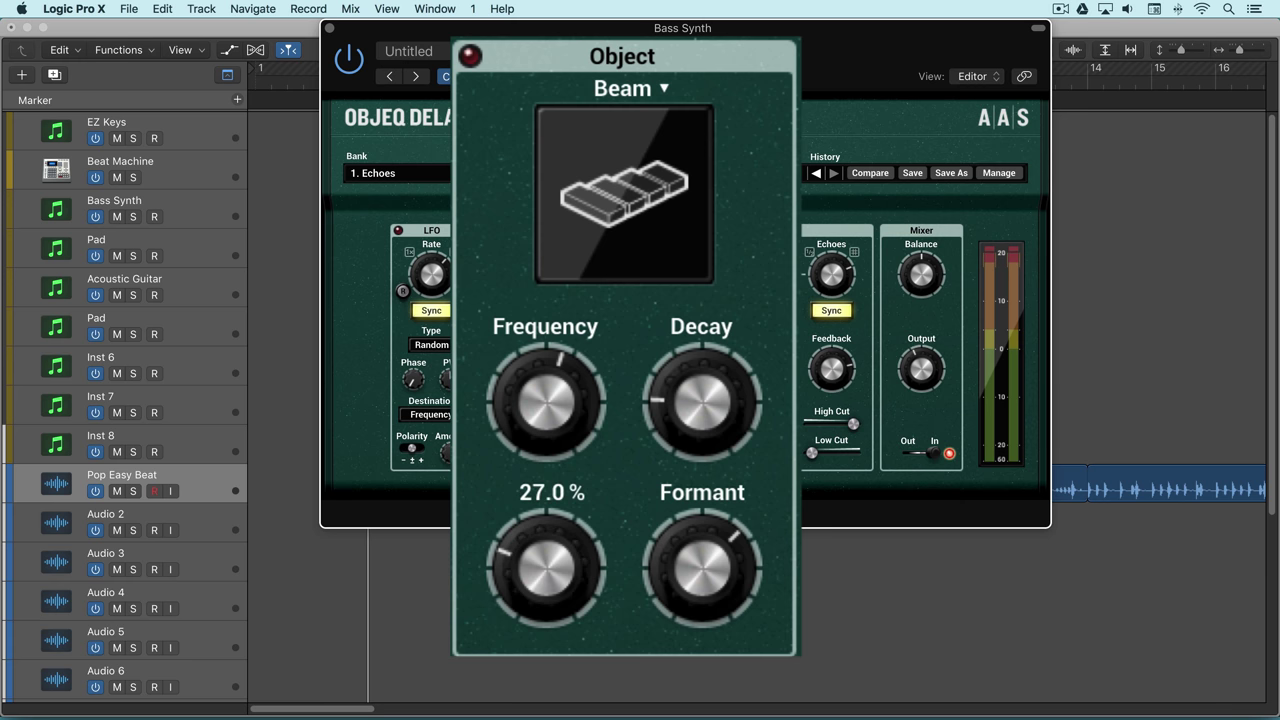
pyautogui.moveTo(548, 615); pyautogui.dragTo(549, 540)
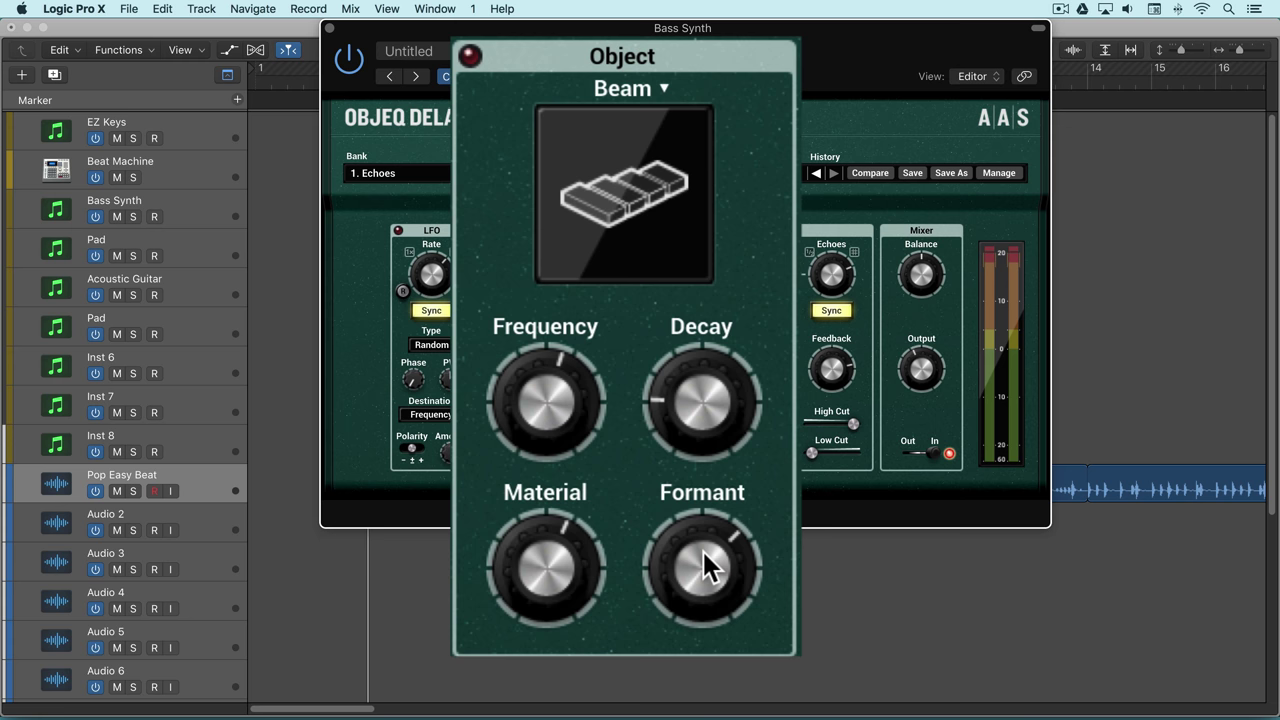
# Step: Sweep Formant down to 15.3 %, back up, then settle it near 31 %
pyautogui.moveTo(702, 549); pyautogui.dragTo(702, 640)
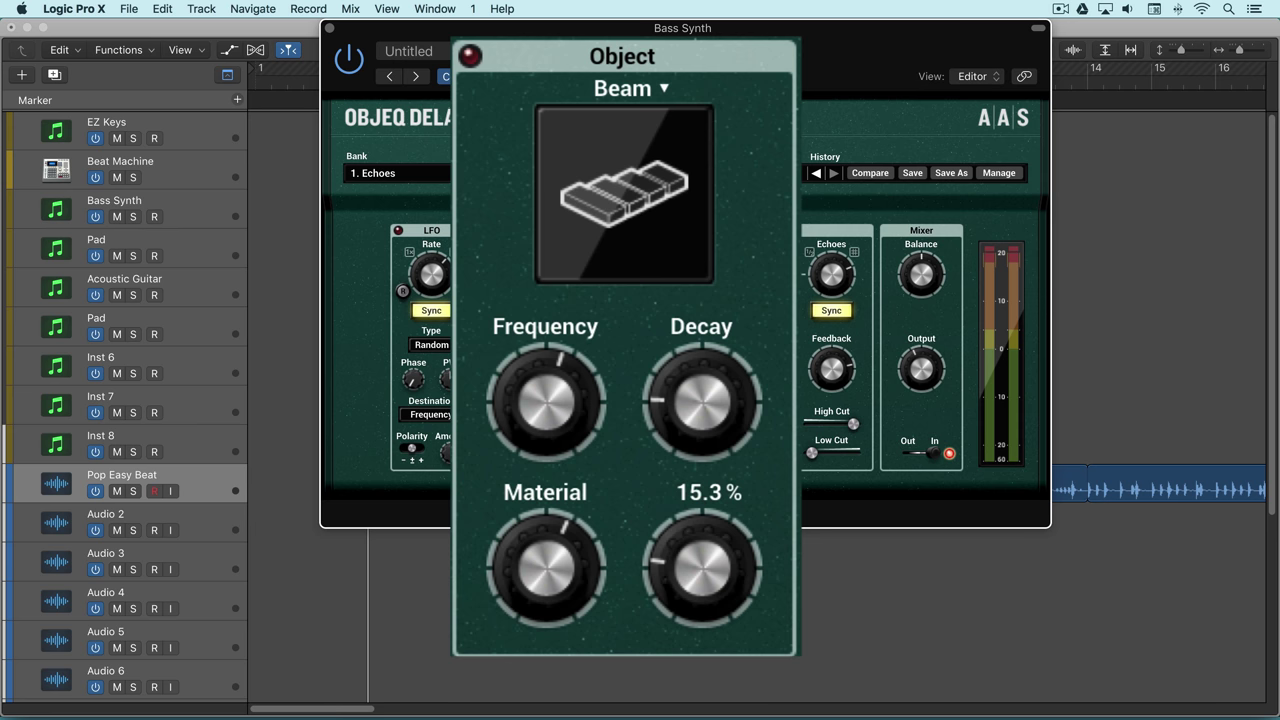
pyautogui.moveTo(702, 640); pyautogui.dragTo(704, 550)
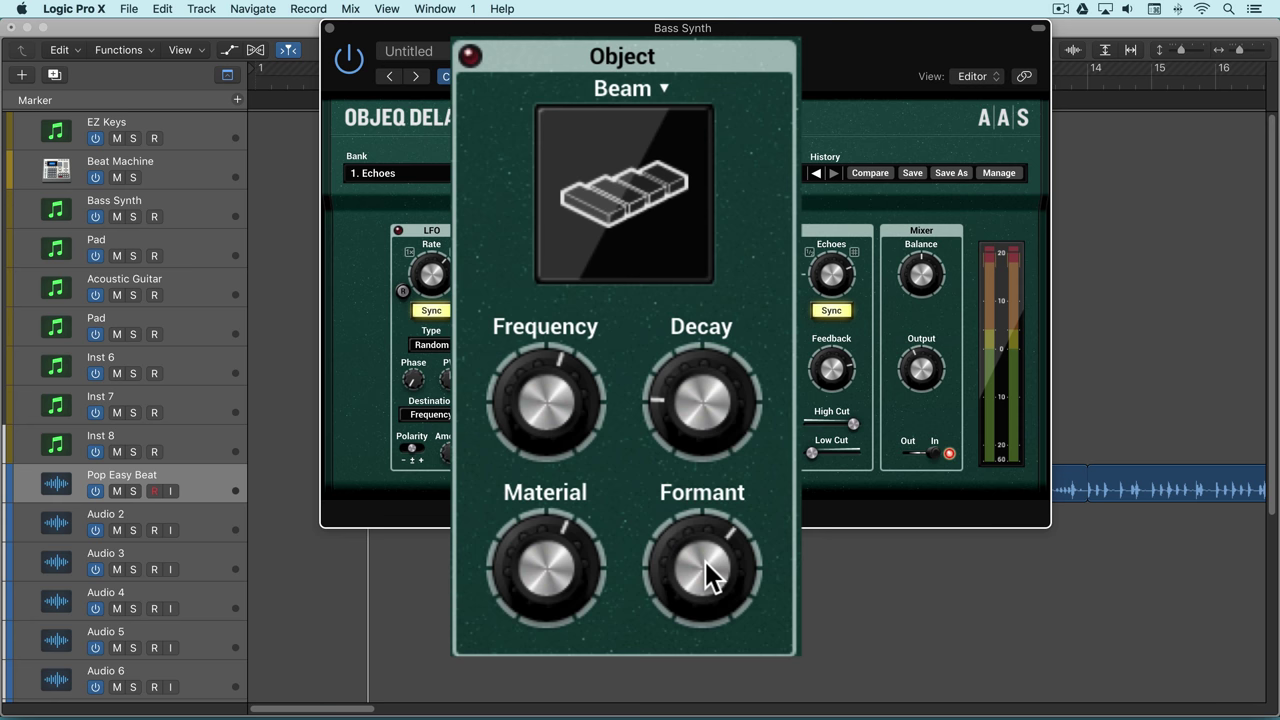
pyautogui.moveTo(705, 572); pyautogui.dragTo(705, 605)
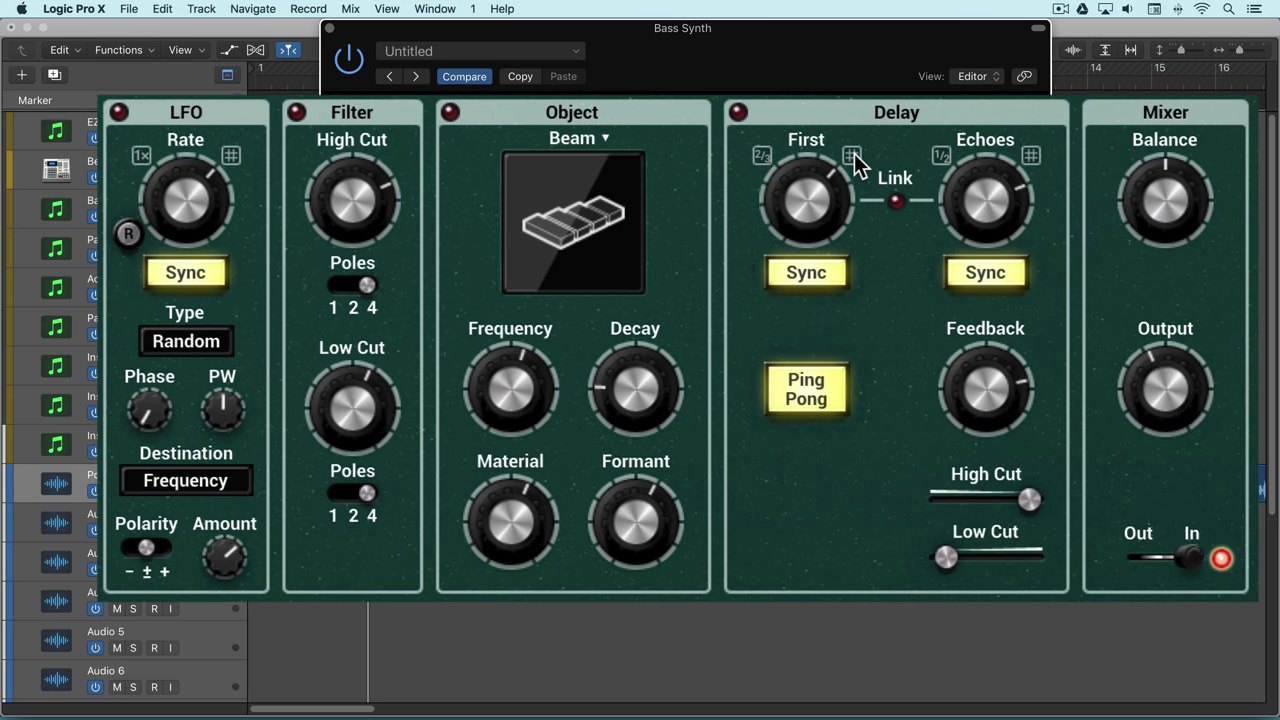
# Step: Check the First and Echoes note-value grids, then switch on the Delay section
pyautogui.click(822, 218)
pyautogui.click(850, 158)
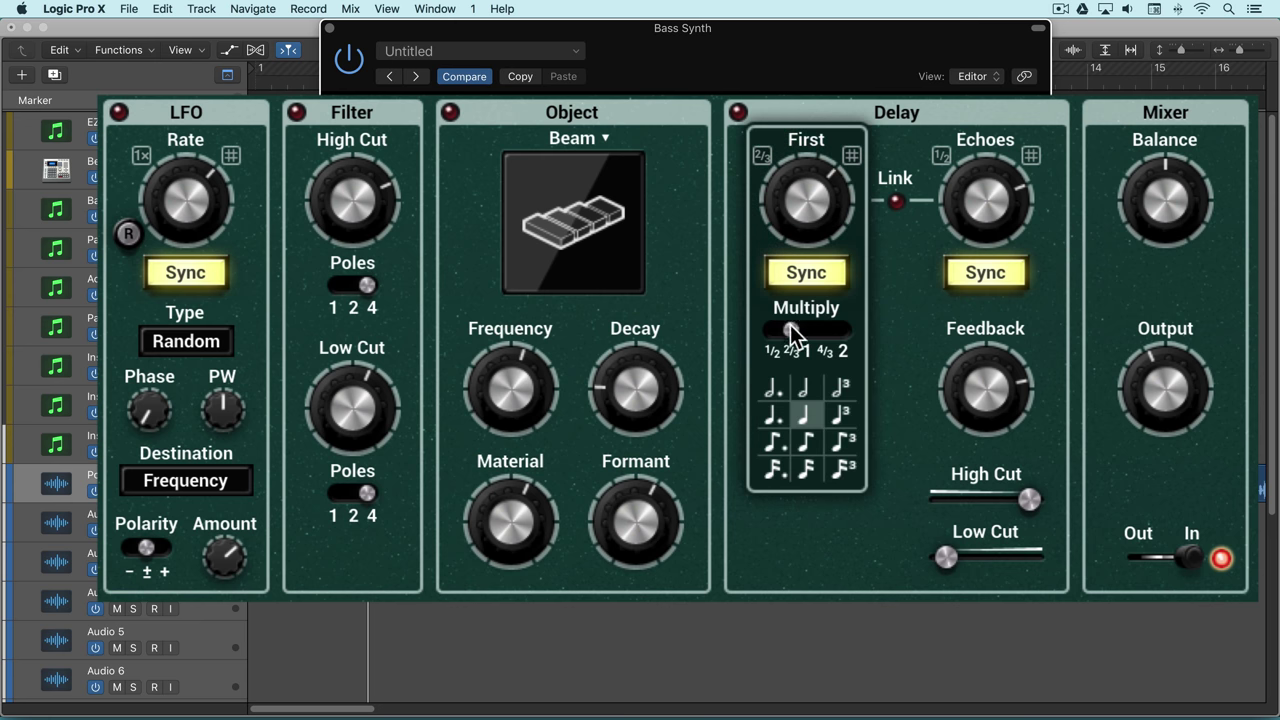
pyautogui.click(1031, 156)
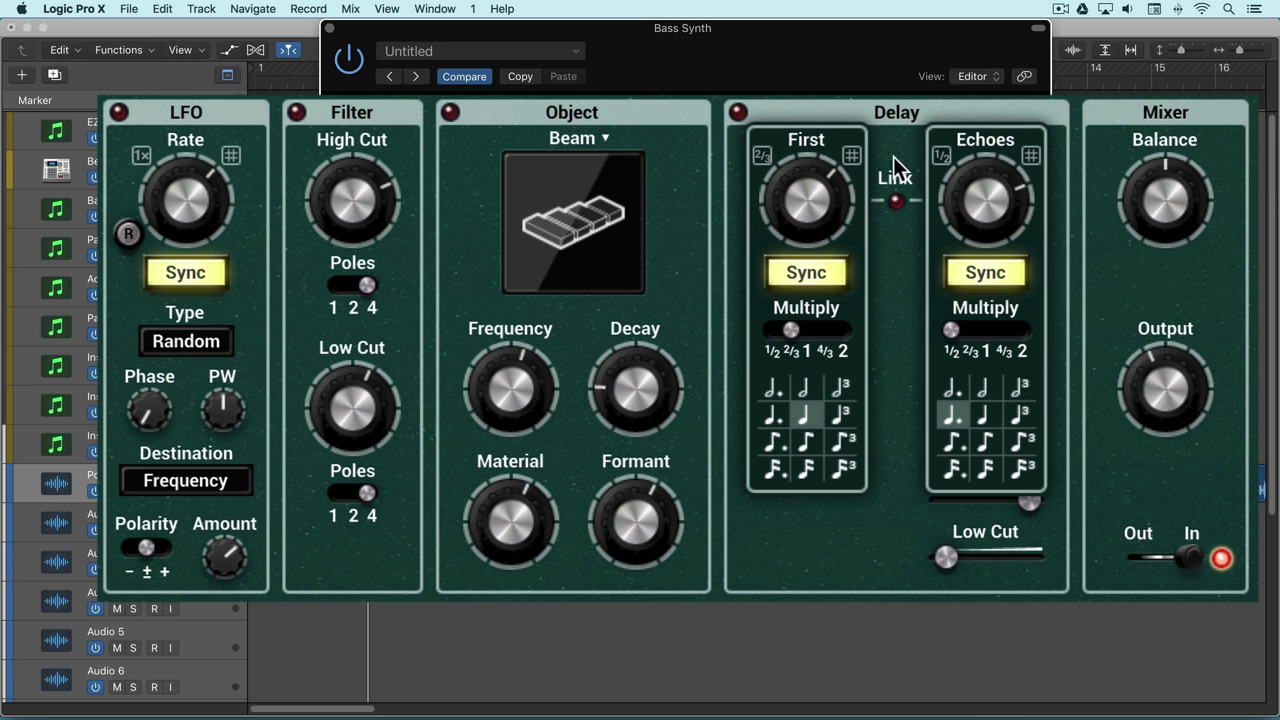
pyautogui.click(1031, 156)
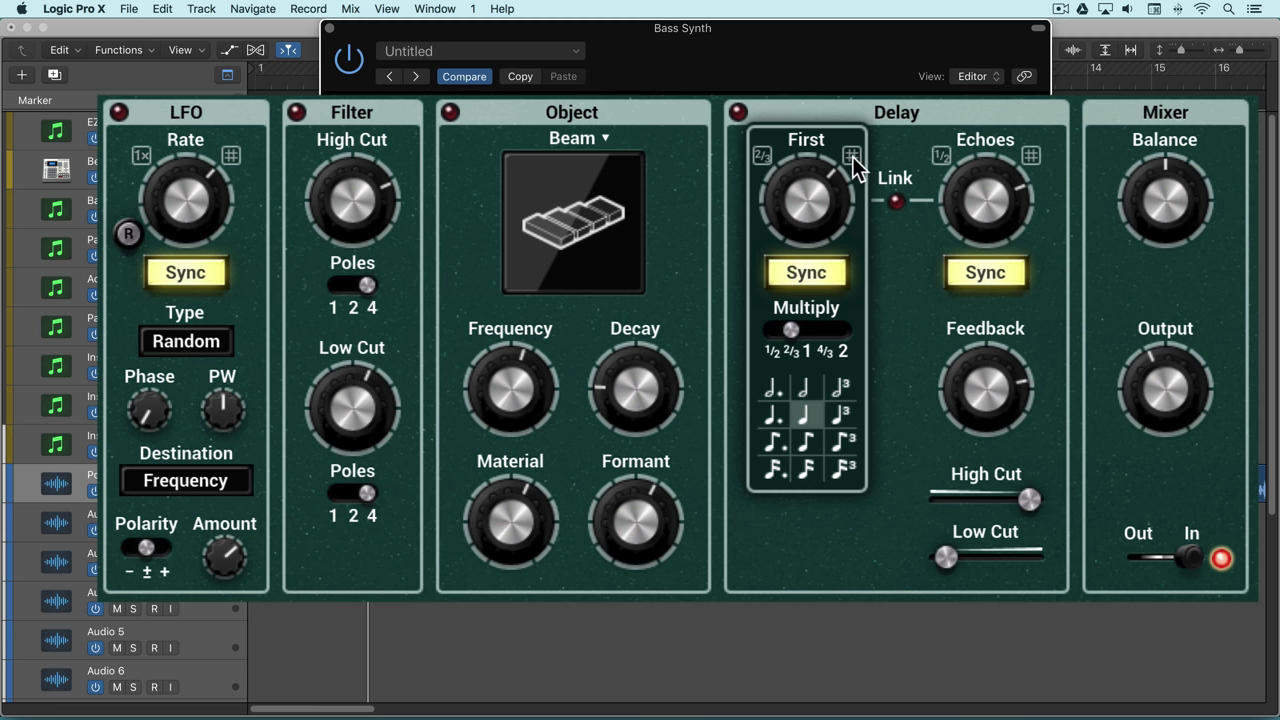
pyautogui.click(851, 155)
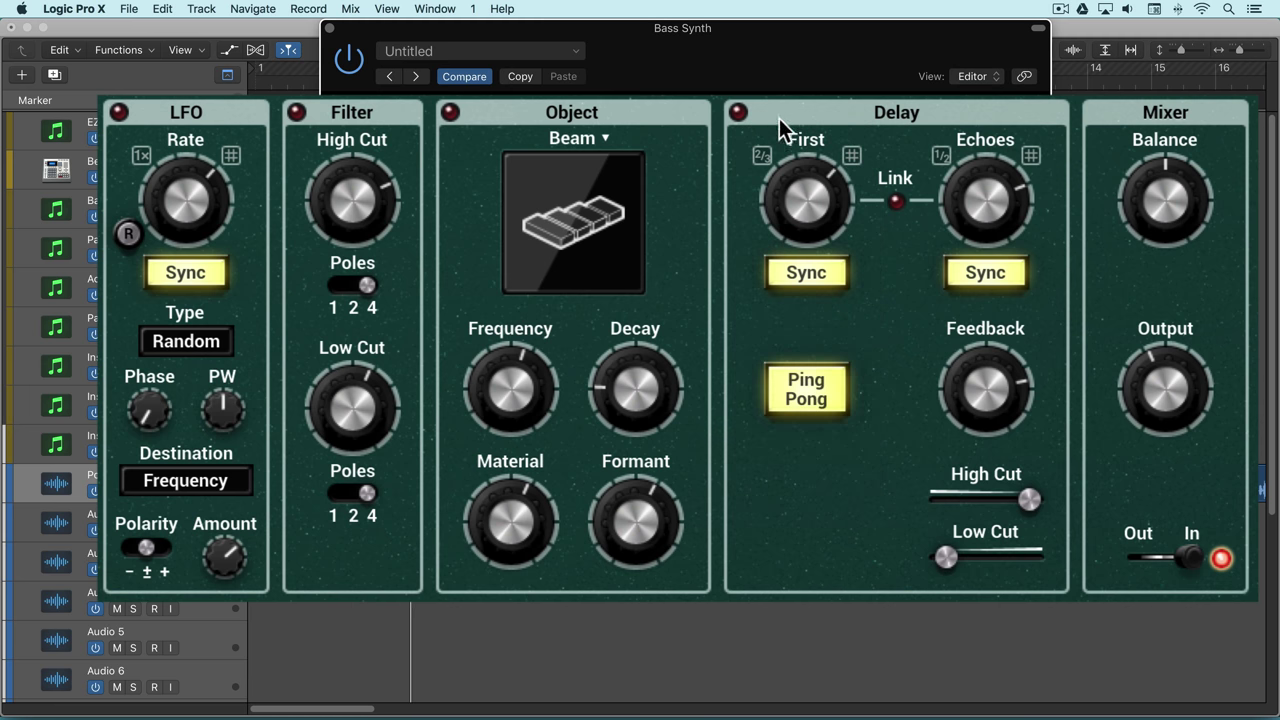
pyautogui.click(739, 113)
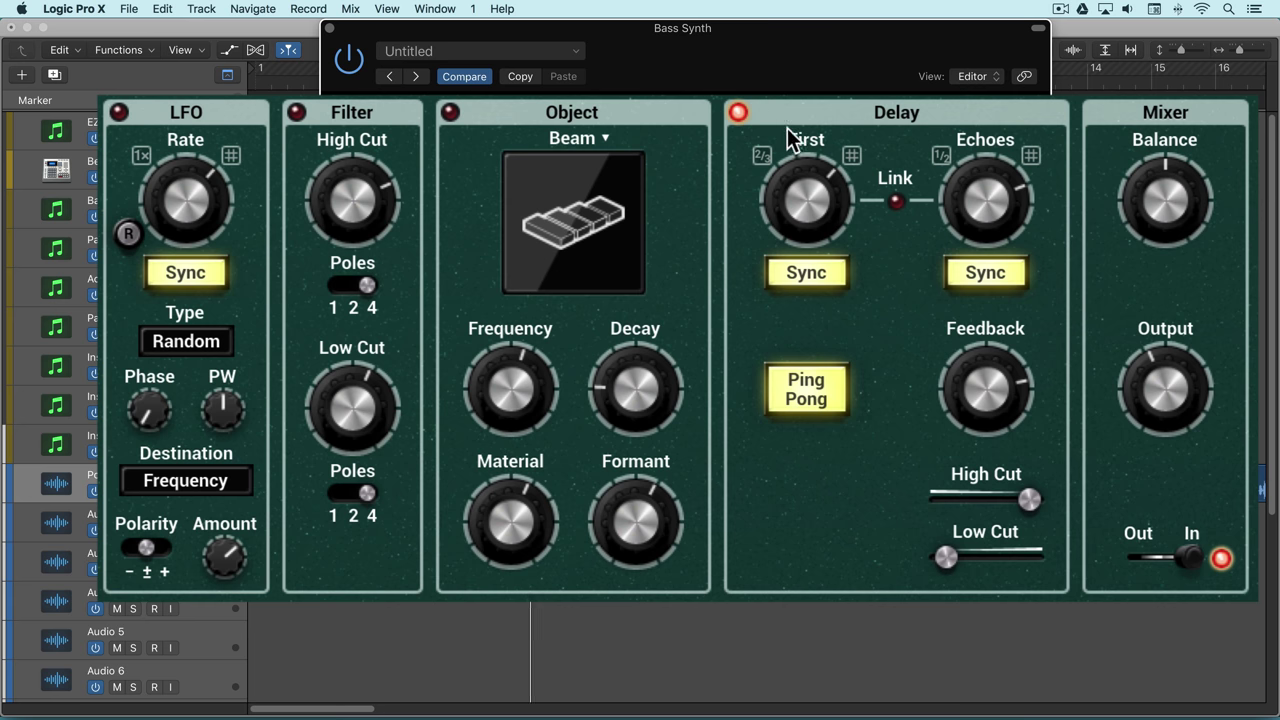
# Step: Enable the Object section, raise Frequency to 817 Hz and set Decay to 29.5 %
pyautogui.click(451, 112)
pyautogui.click(496, 400)
pyautogui.moveTo(496, 400)
pyautogui.mouseDown()
pyautogui.moveTo(496, 350)
pyautogui.moveTo(518, 350)
pyautogui.moveTo(518, 410)
pyautogui.moveTo(558, 420)
pyautogui.moveTo(627, 370)
pyautogui.mouseUp()
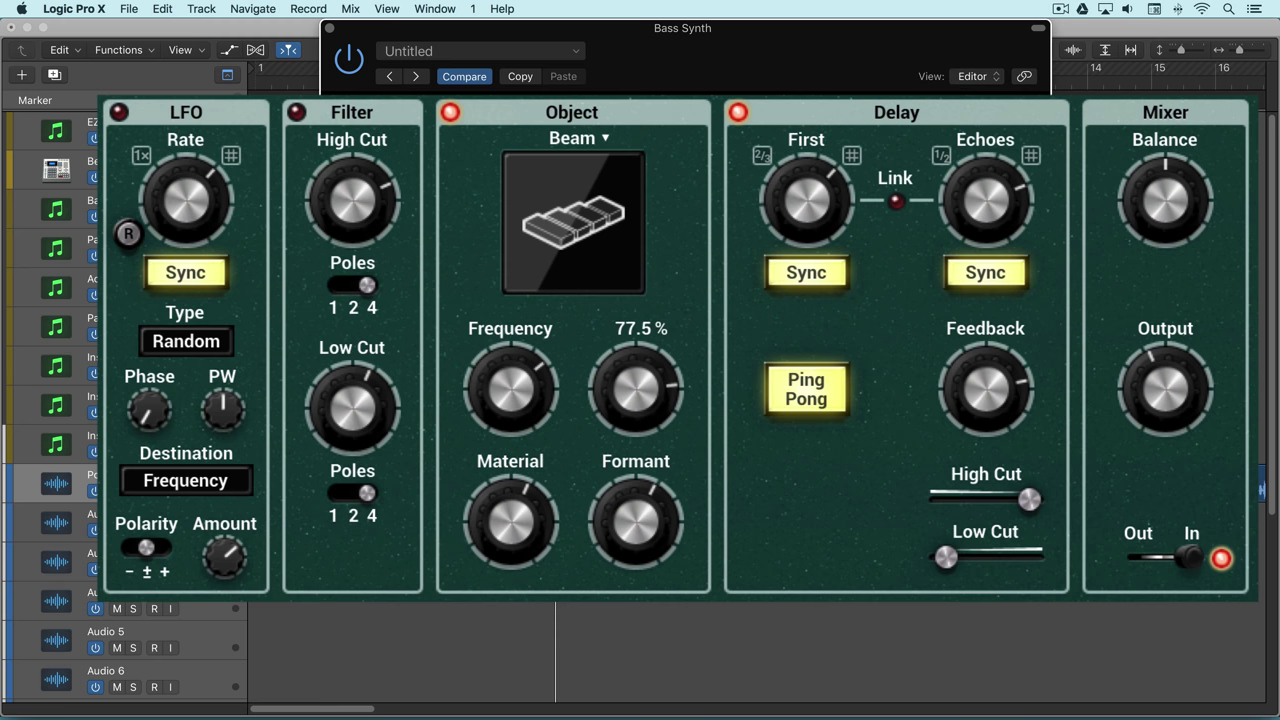
pyautogui.moveTo(627, 407)
pyautogui.mouseDown()
pyautogui.moveTo(627, 330)
pyautogui.moveTo(636, 442)
pyautogui.mouseUp()
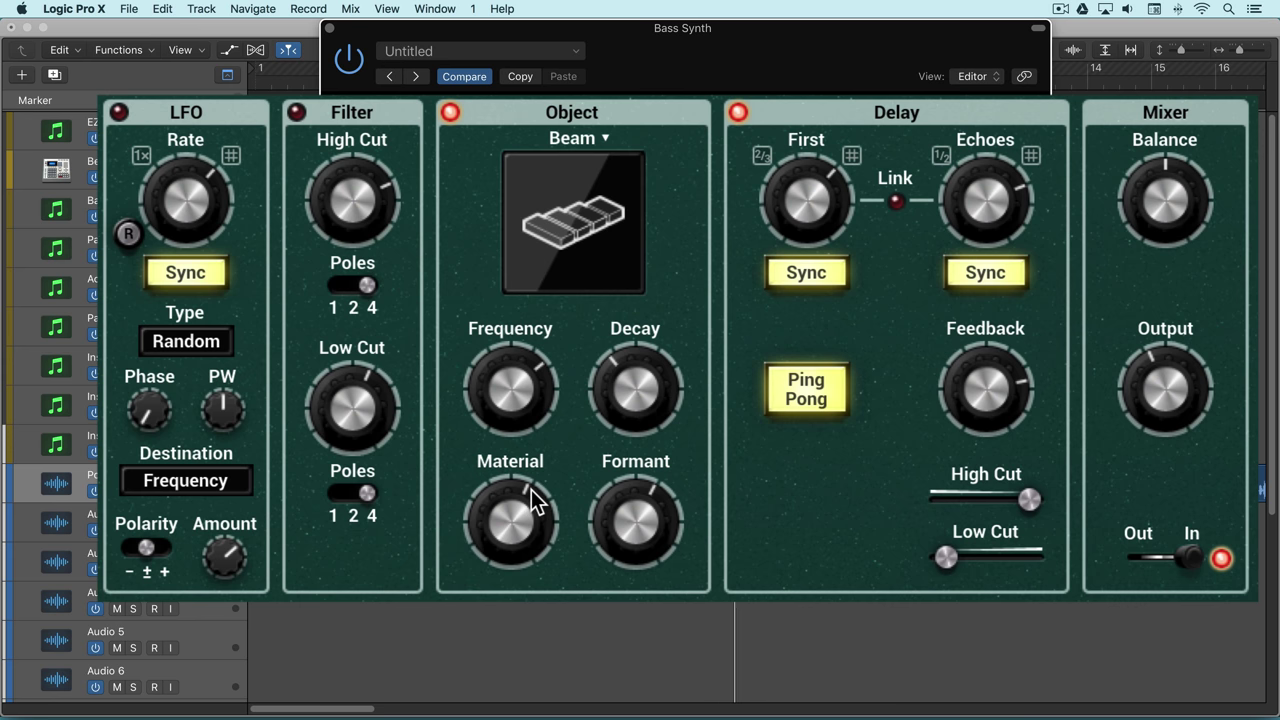
pyautogui.moveTo(634, 391); pyautogui.dragTo(634, 421)
# Step: Sweep Material to settle around 60.5 % and bring Formant down to 17.2 %
pyautogui.moveTo(500, 516)
pyautogui.mouseDown()
pyautogui.moveTo(500, 556)
pyautogui.moveTo(499, 450)
pyautogui.mouseUp()
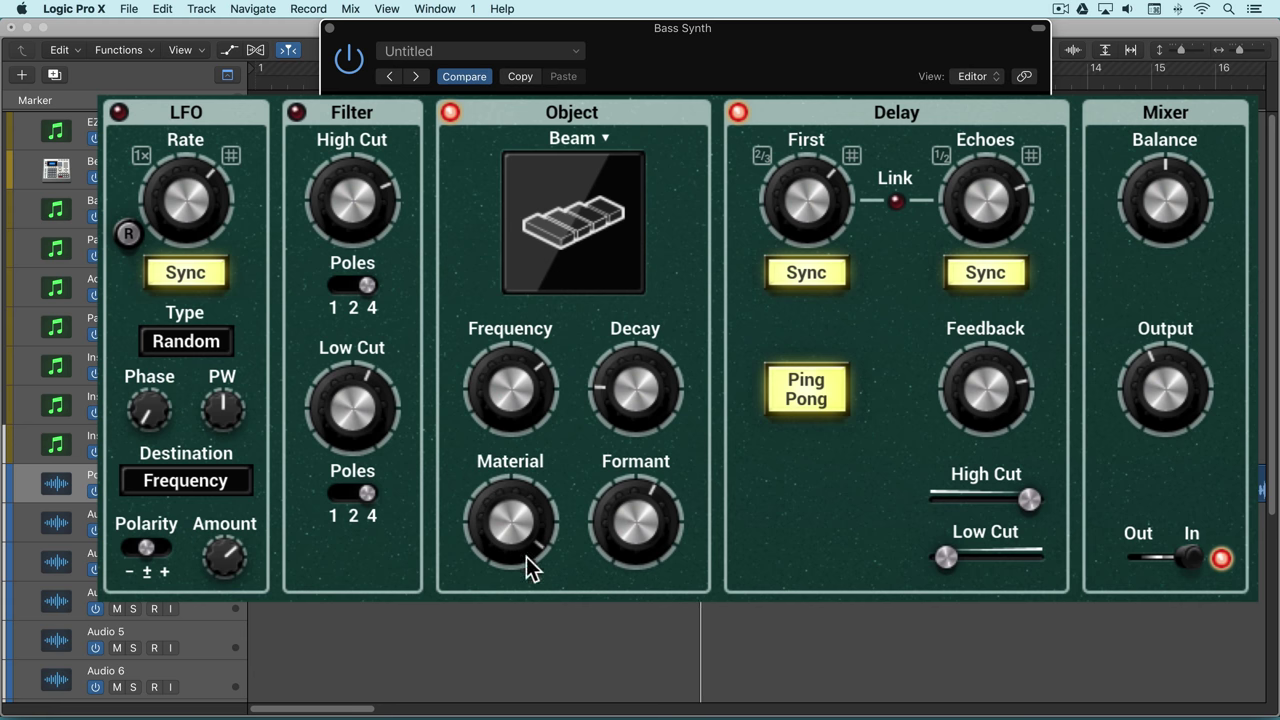
pyautogui.moveTo(520, 508)
pyautogui.mouseDown()
pyautogui.moveTo(520, 548)
pyautogui.moveTo(520, 537)
pyautogui.mouseUp()
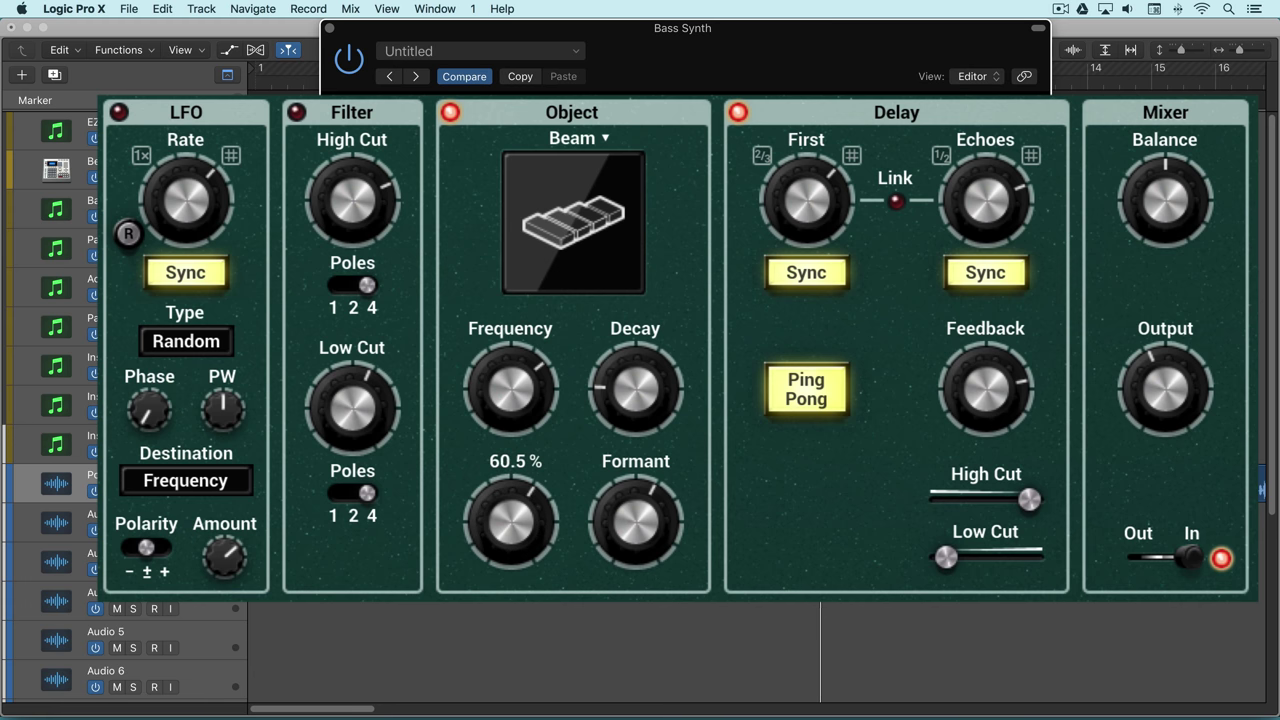
pyautogui.click(638, 521)
pyautogui.moveTo(638, 521); pyautogui.dragTo(650, 513)
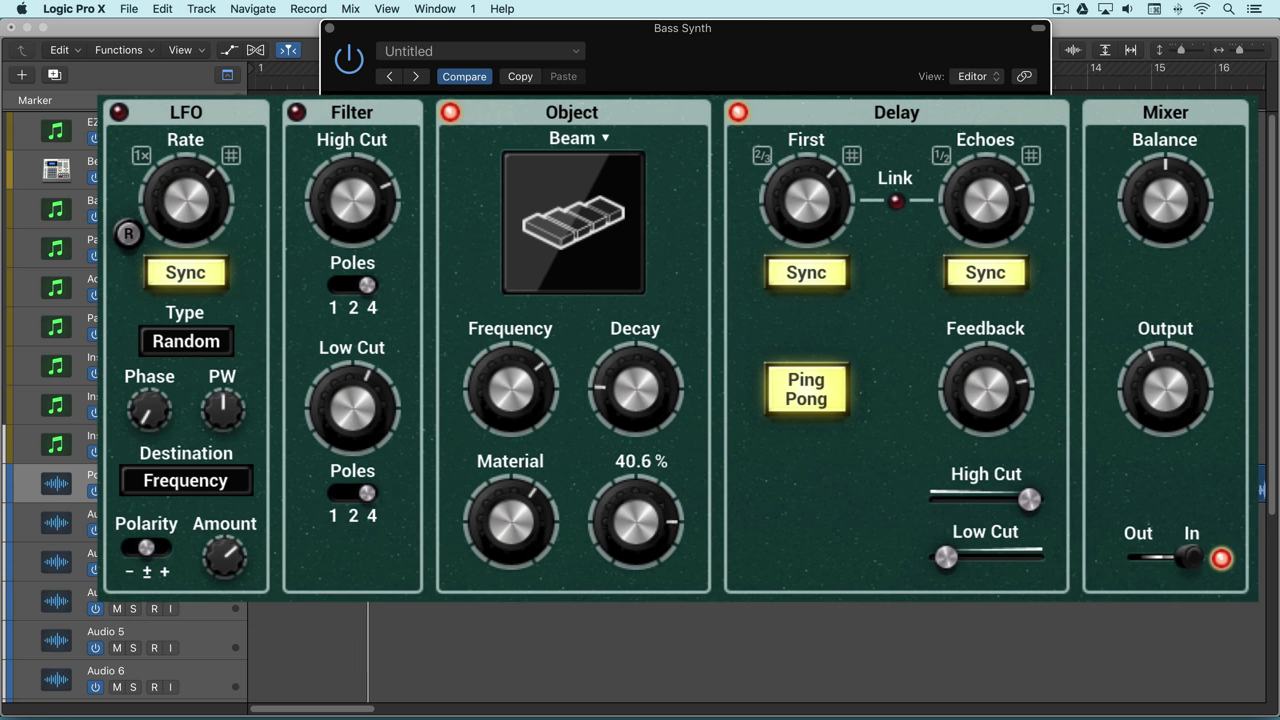
pyautogui.click(650, 513)
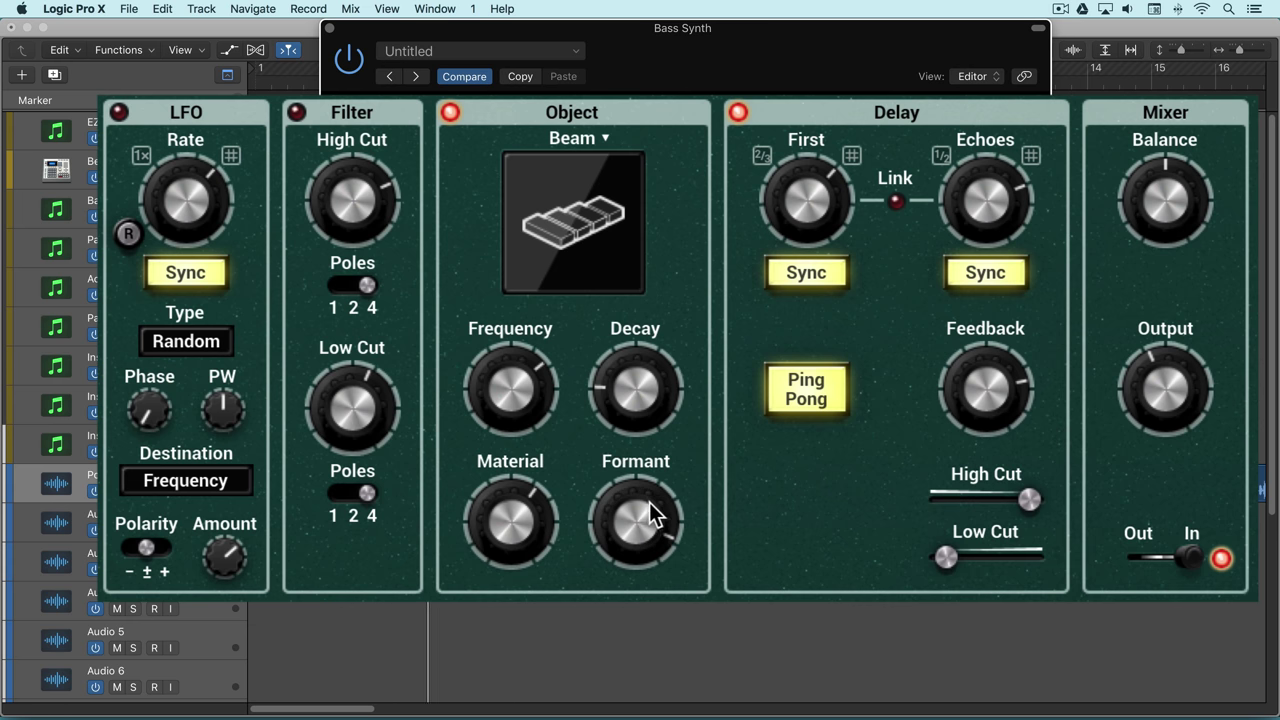
pyautogui.moveTo(650, 513)
pyautogui.mouseDown()
pyautogui.moveTo(650, 541)
pyautogui.moveTo(650, 526)
pyautogui.mouseUp()
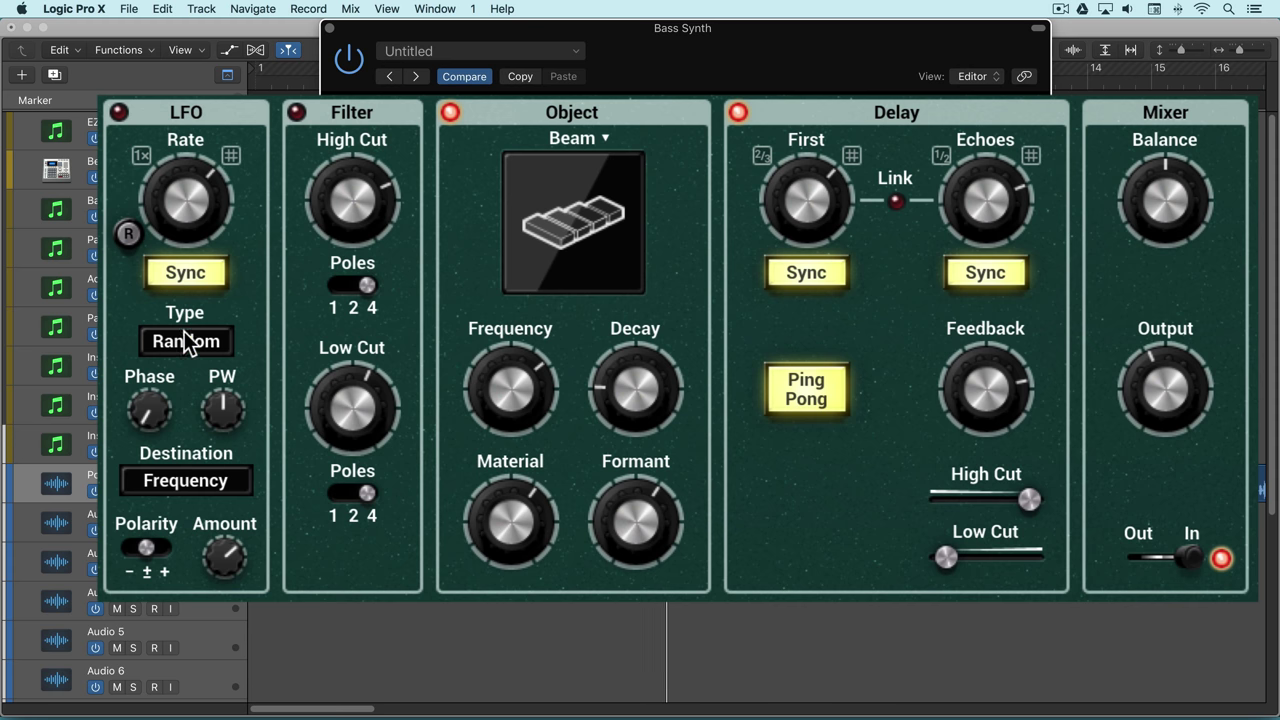
# Step: Switch on the synced LFO, try + and − polarity, and return it to bipolar
pyautogui.click(195, 215)
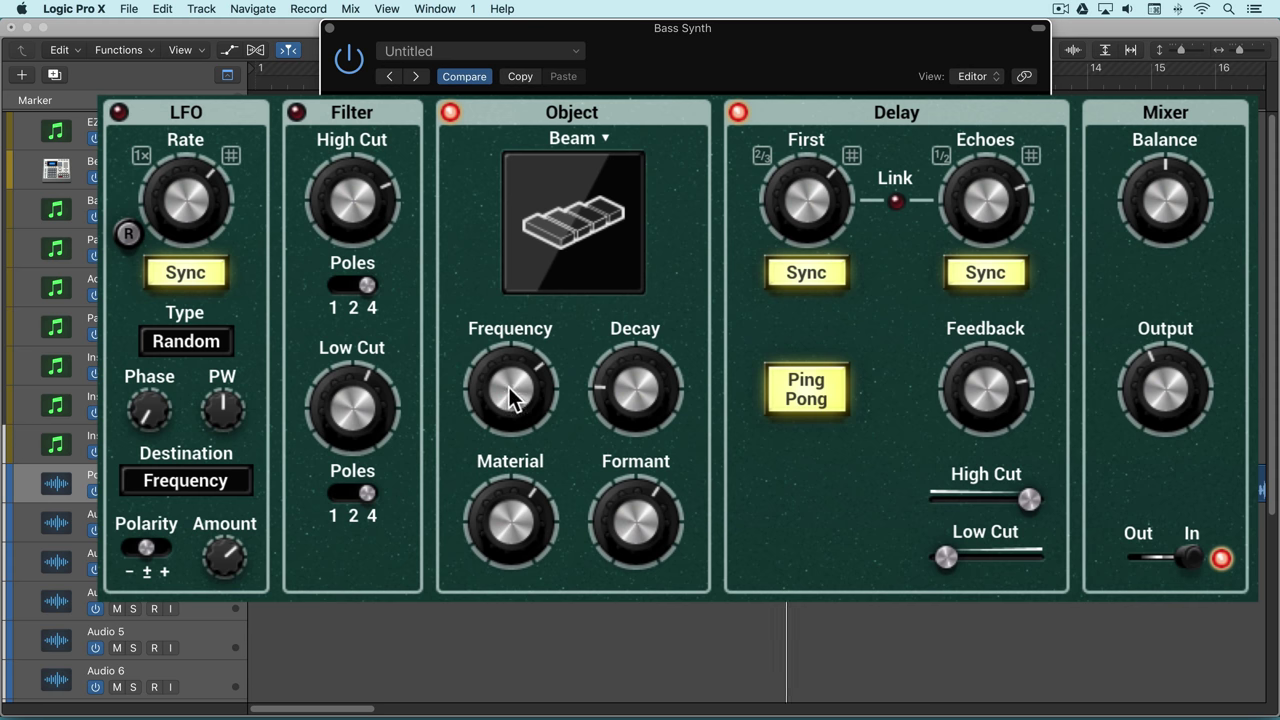
pyautogui.click(120, 114)
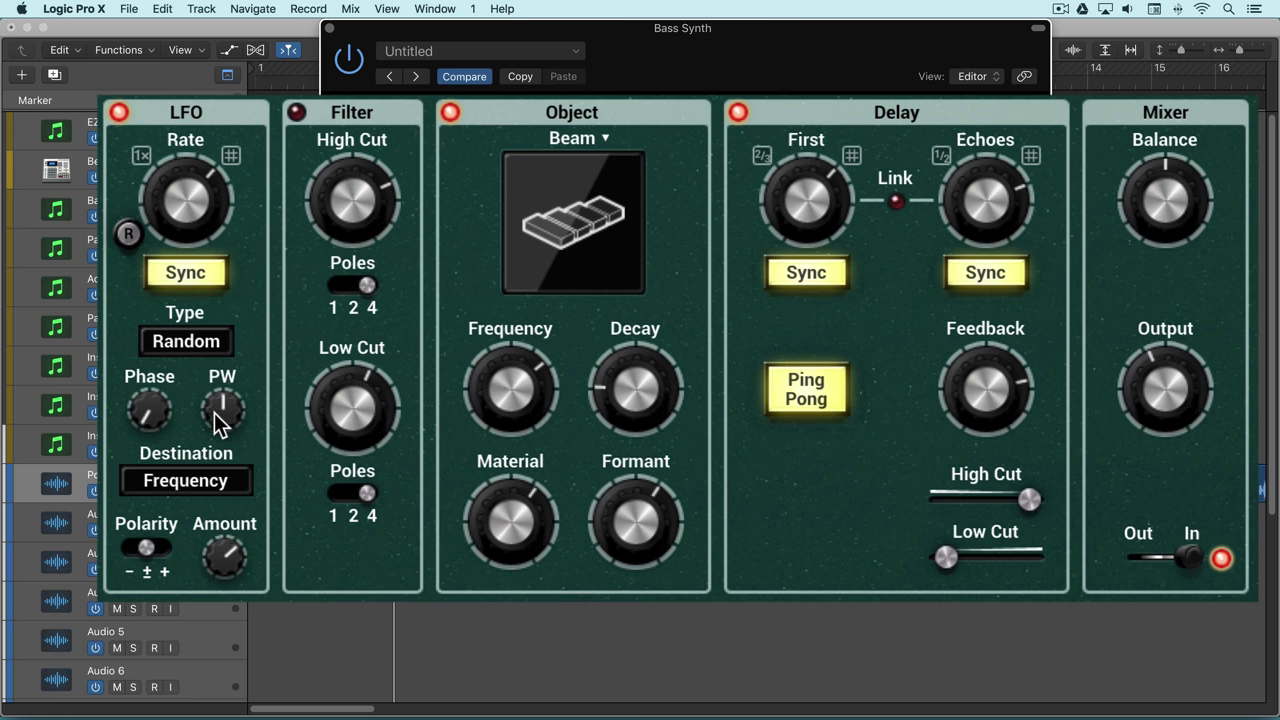
pyautogui.click(158, 548)
pyautogui.click(133, 548)
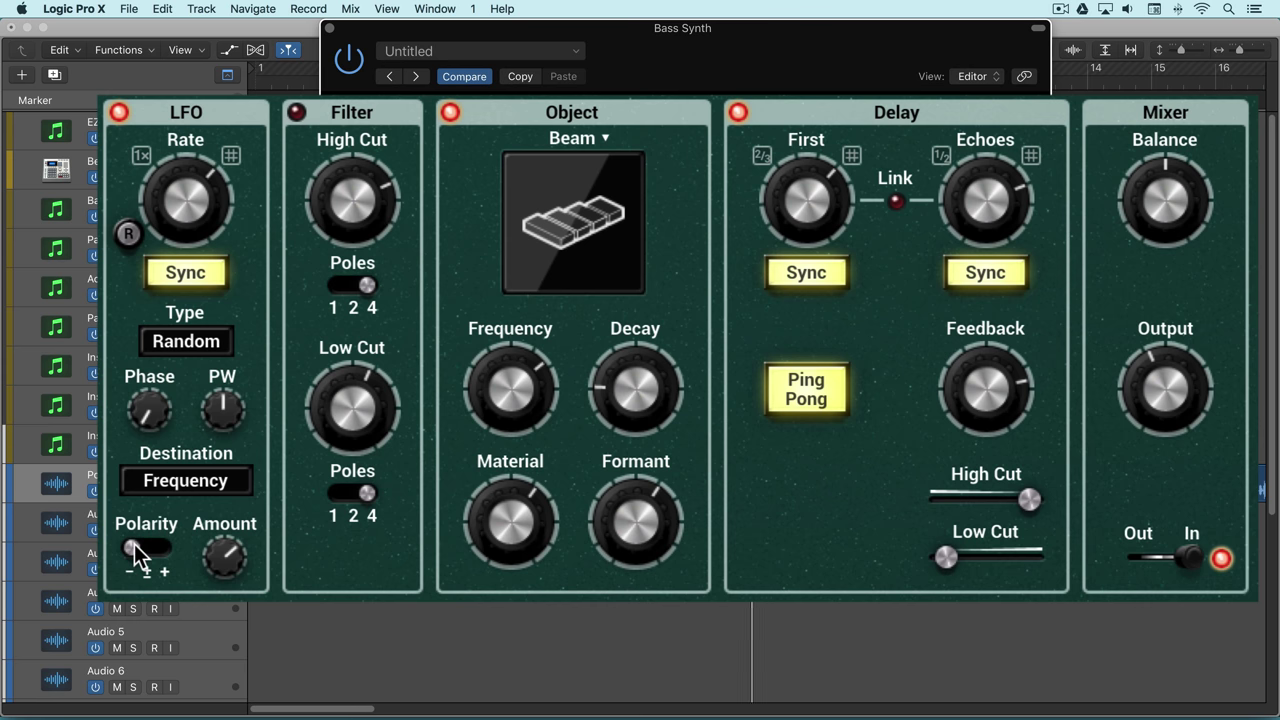
pyautogui.click(145, 550)
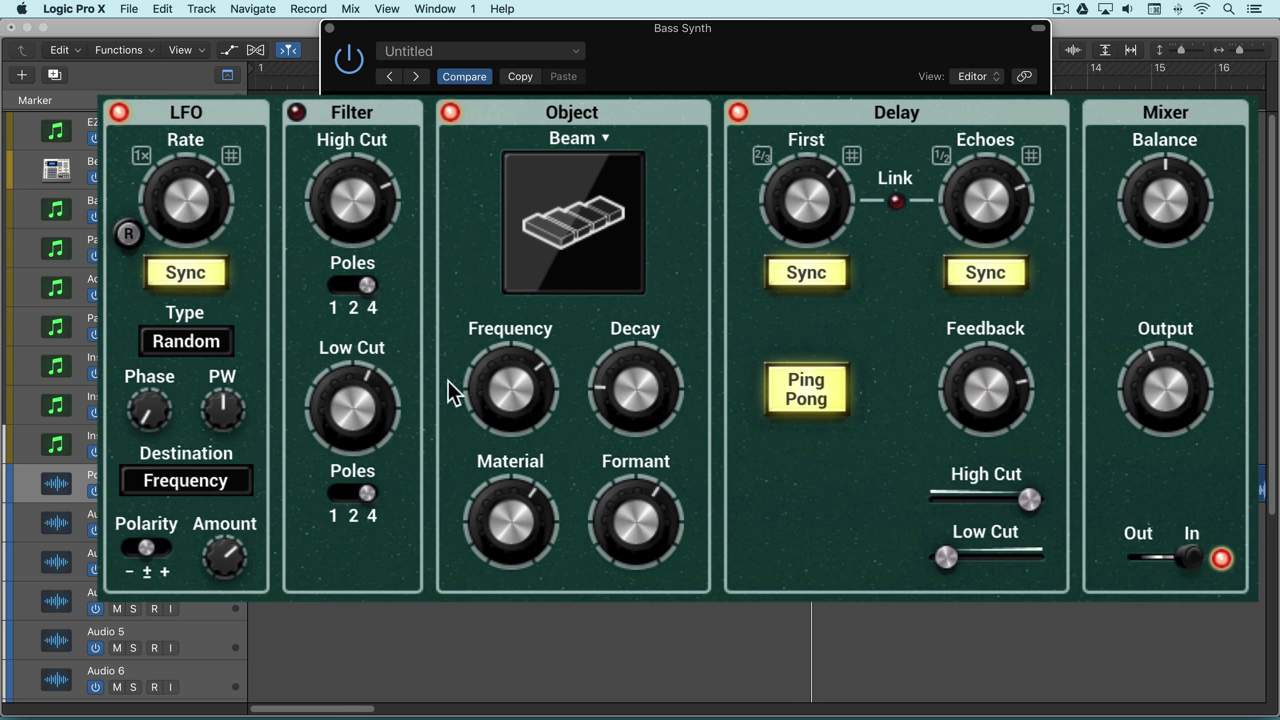
pyautogui.click(602, 140)
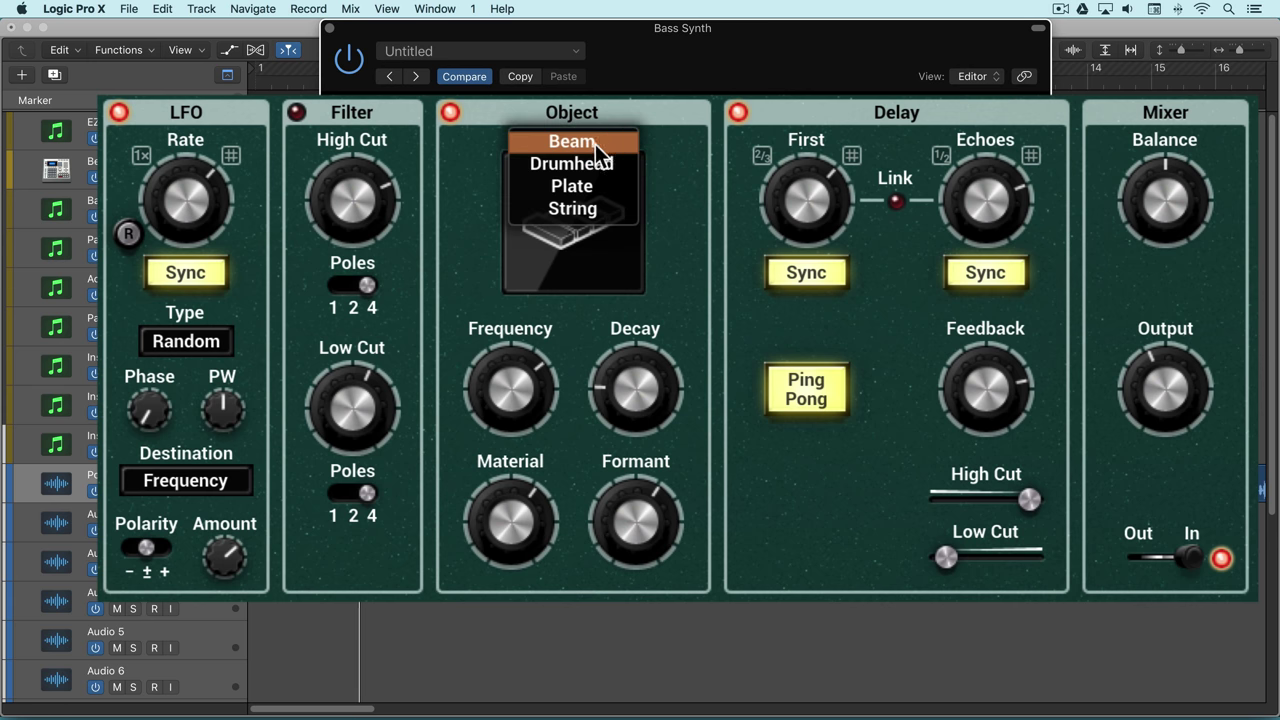
# Step: Make the object a Drumhead at 323 Hz and route the LFO to Material at 46.9 %
pyautogui.click(595, 163)
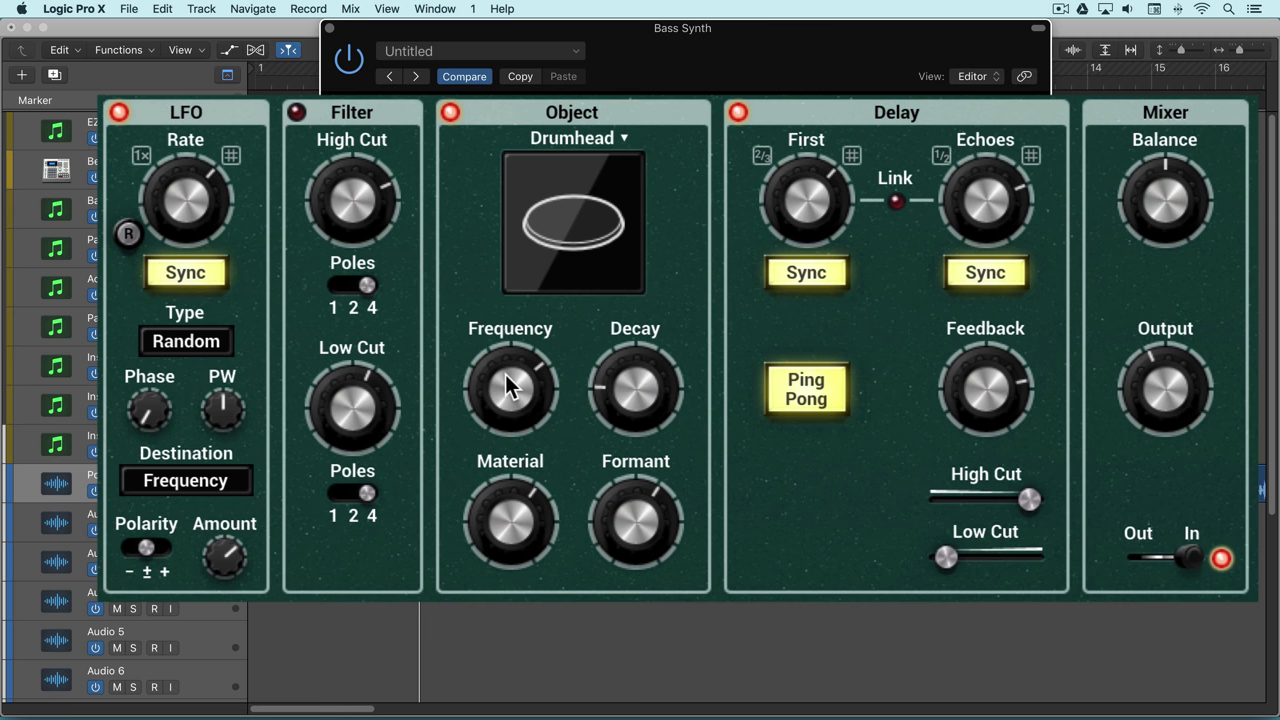
pyautogui.moveTo(507, 384); pyautogui.dragTo(503, 383)
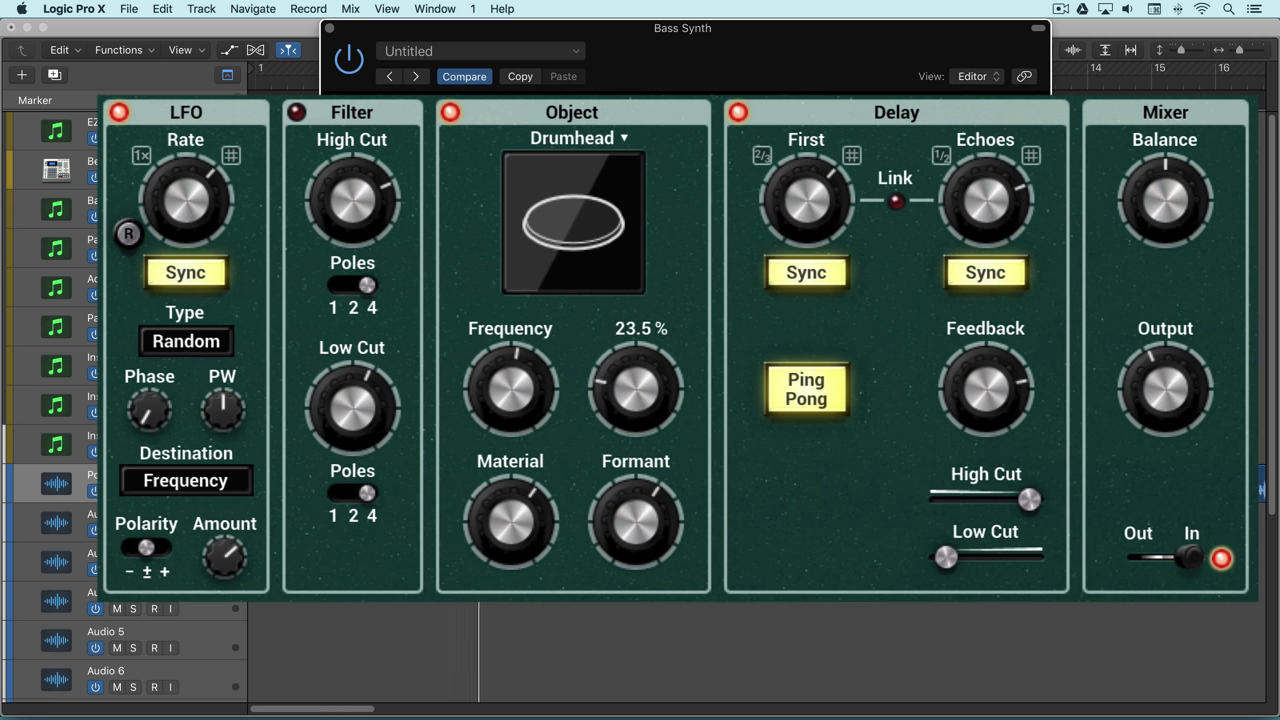
pyautogui.click(214, 482)
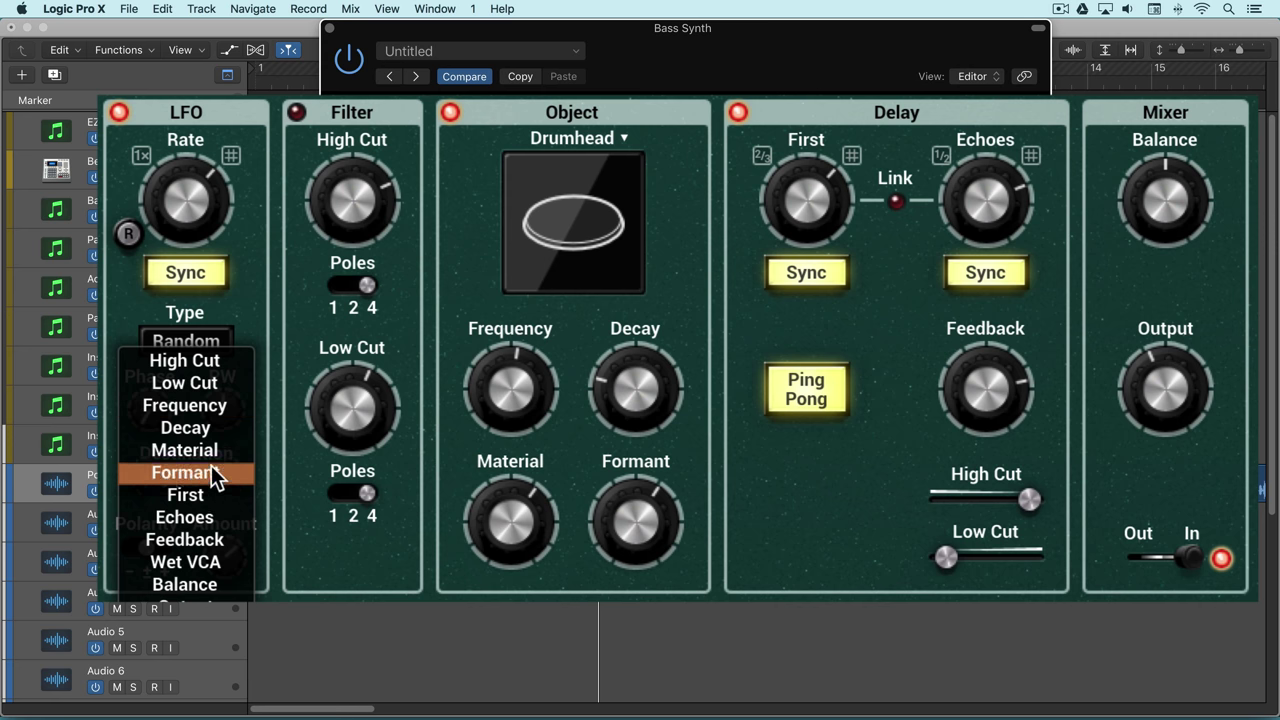
pyautogui.click(206, 451)
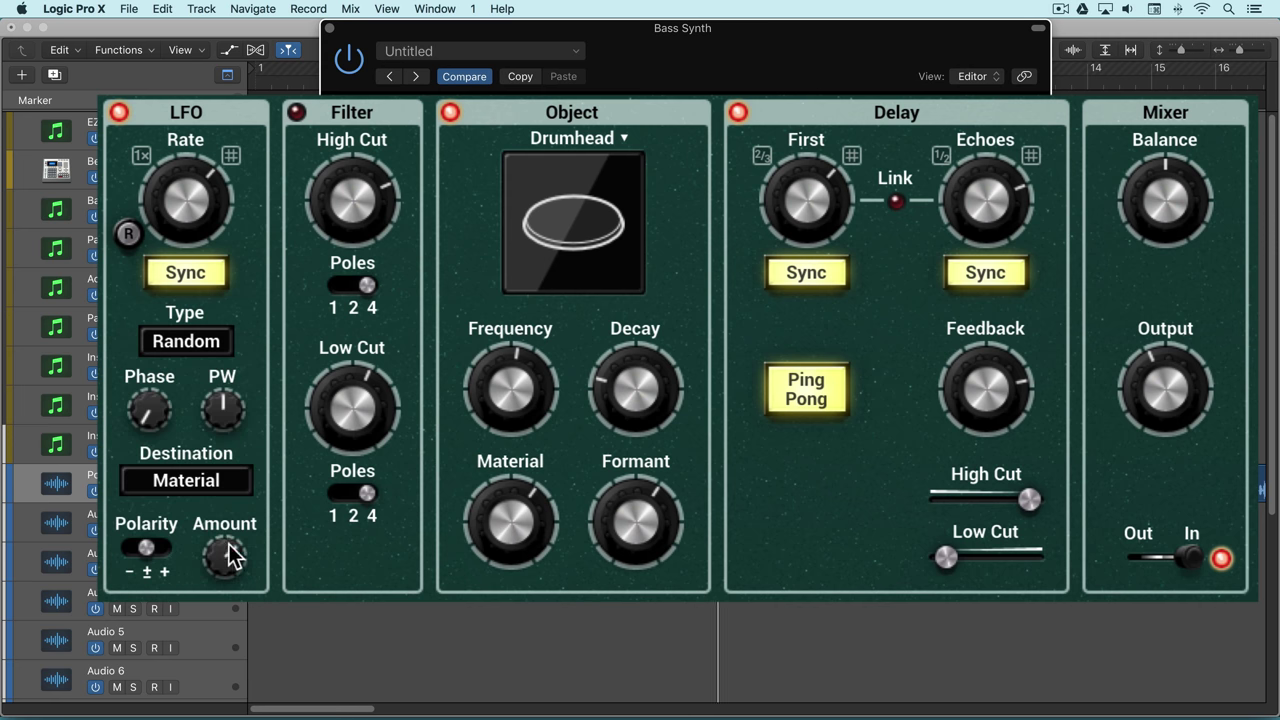
pyautogui.moveTo(224, 557); pyautogui.dragTo(224, 540)
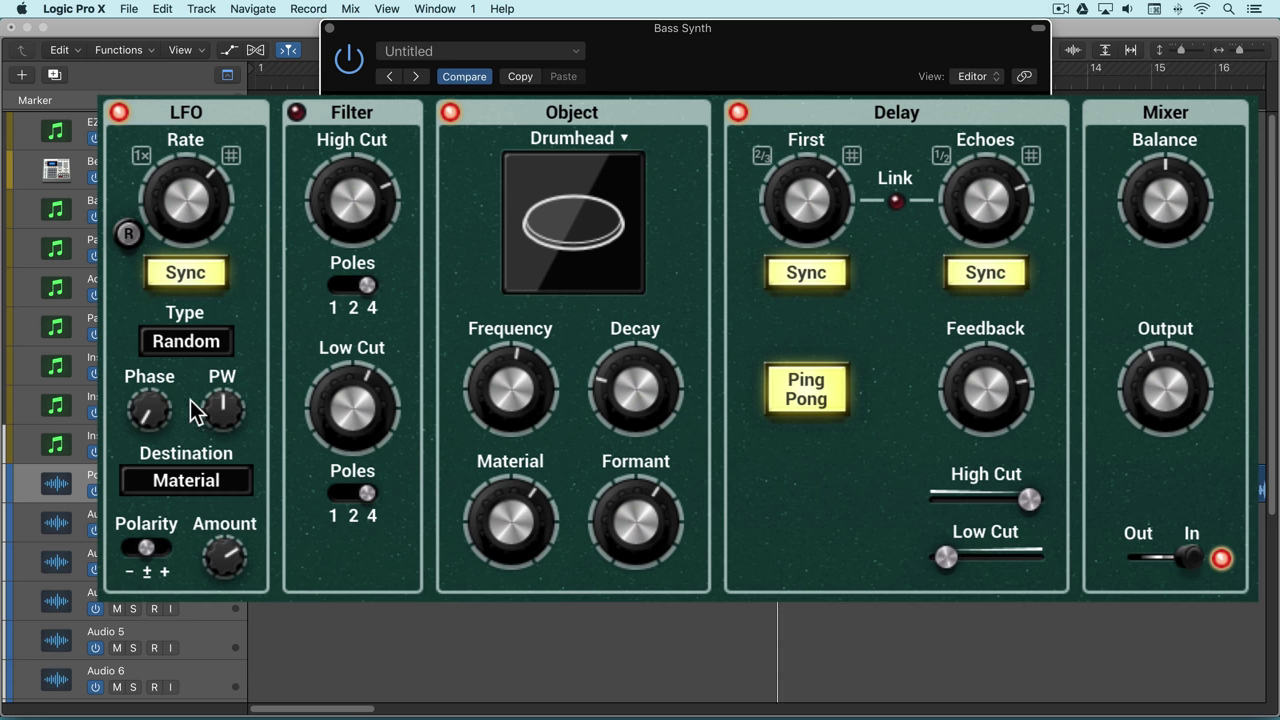
pyautogui.click(619, 136)
# Step: Switch to a Plate at 564 Hz with Decay 20 %, Formant about 41.6 %, Material 43.5 %
pyautogui.click(600, 163)
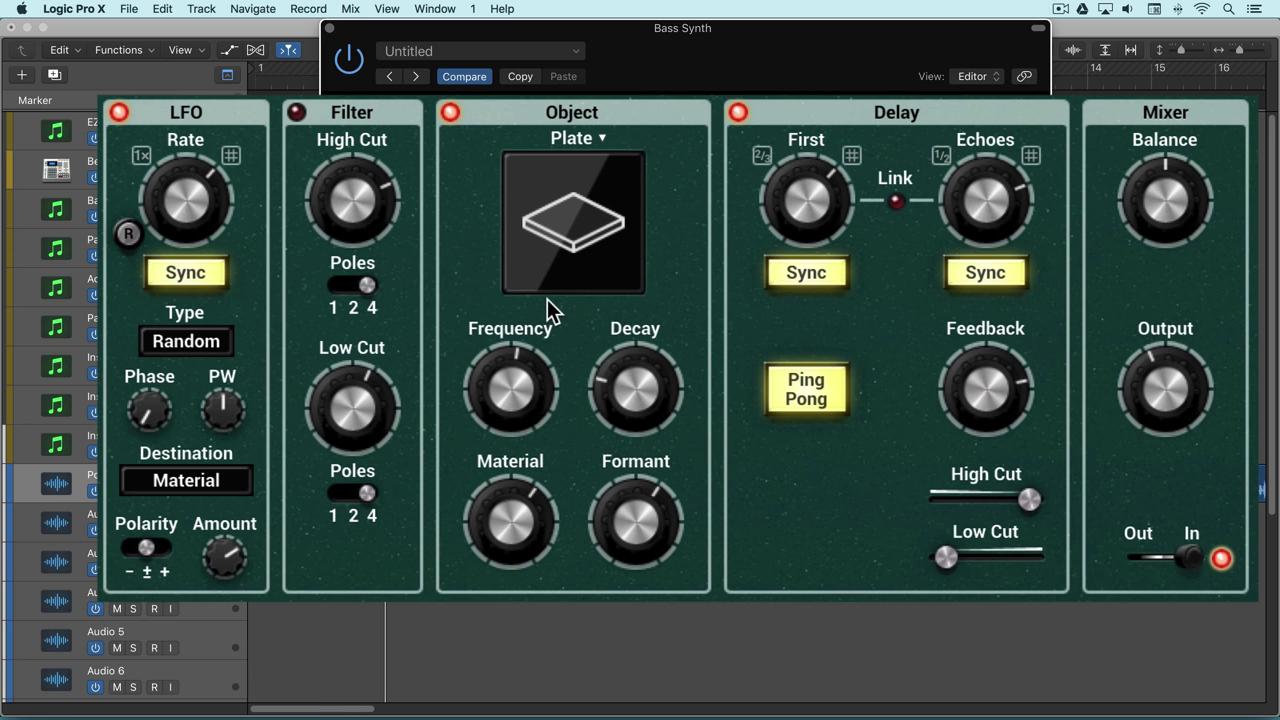
pyautogui.moveTo(640, 409); pyautogui.dragTo(640, 377)
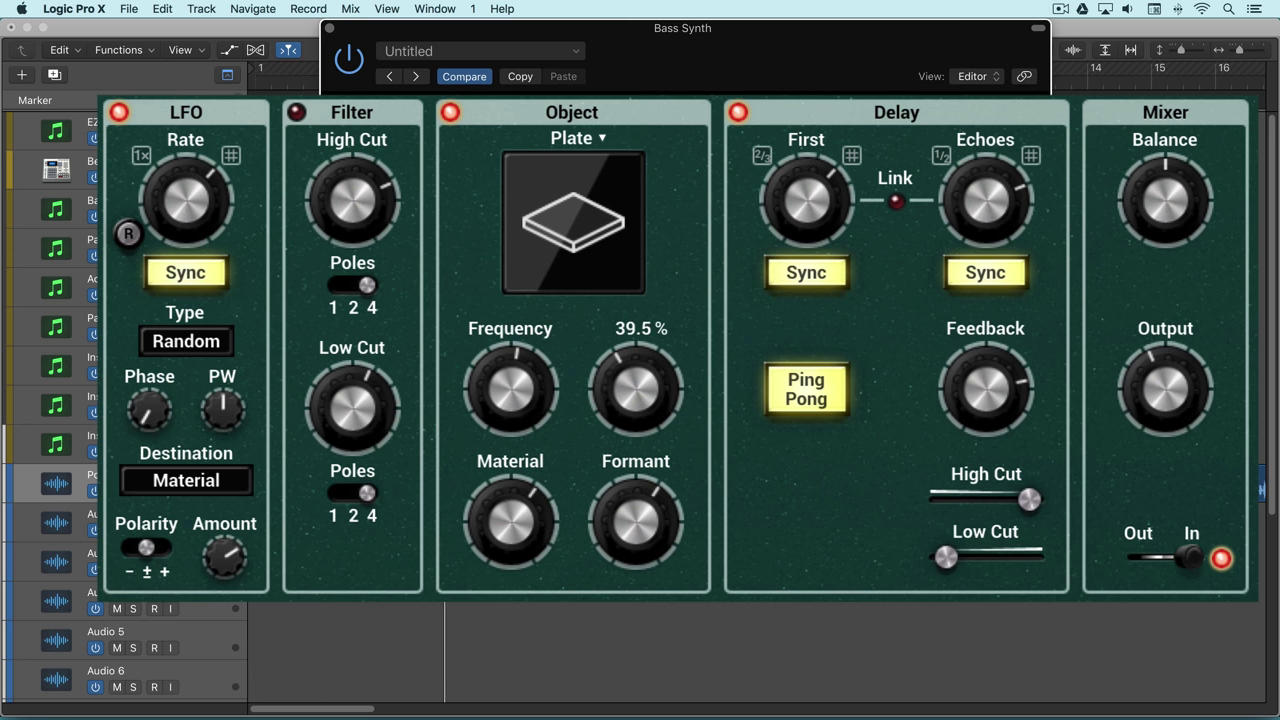
pyautogui.moveTo(510, 388); pyautogui.dragTo(510, 405)
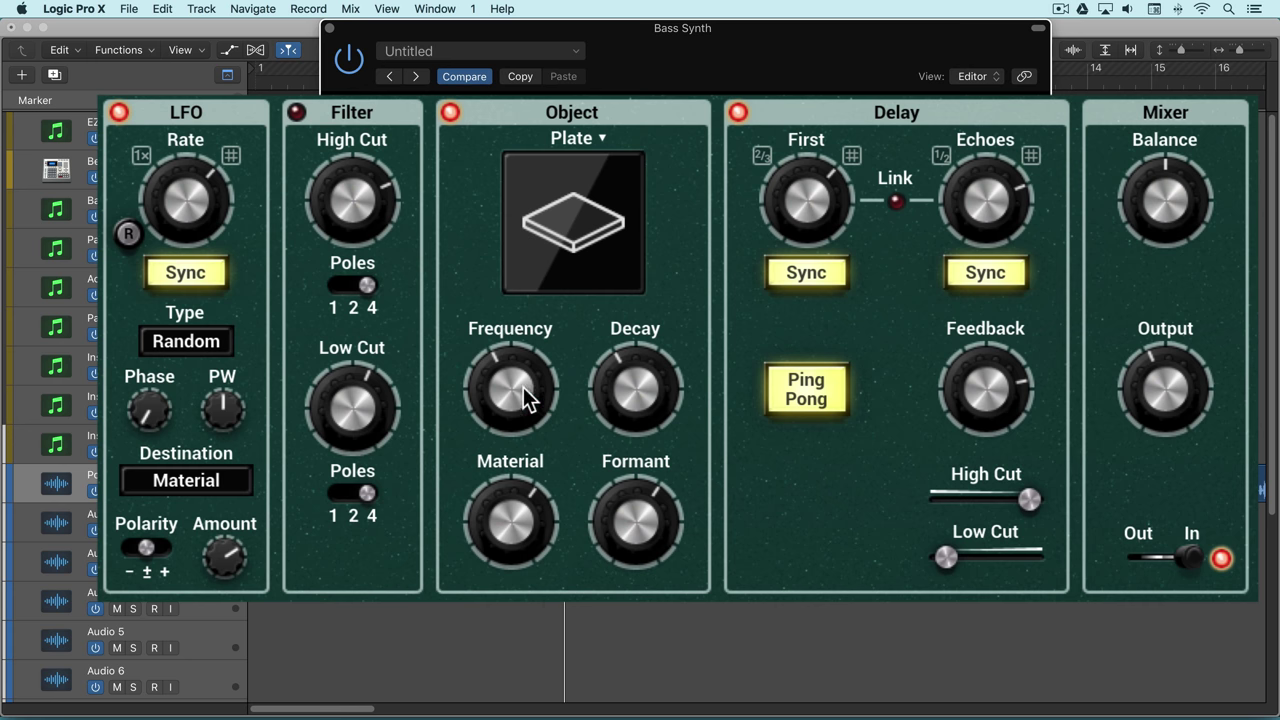
pyautogui.moveTo(513, 397)
pyautogui.mouseDown()
pyautogui.moveTo(513, 375)
pyautogui.moveTo(566, 410)
pyautogui.moveTo(566, 425)
pyautogui.mouseUp()
pyautogui.moveTo(636, 390); pyautogui.dragTo(630, 385)
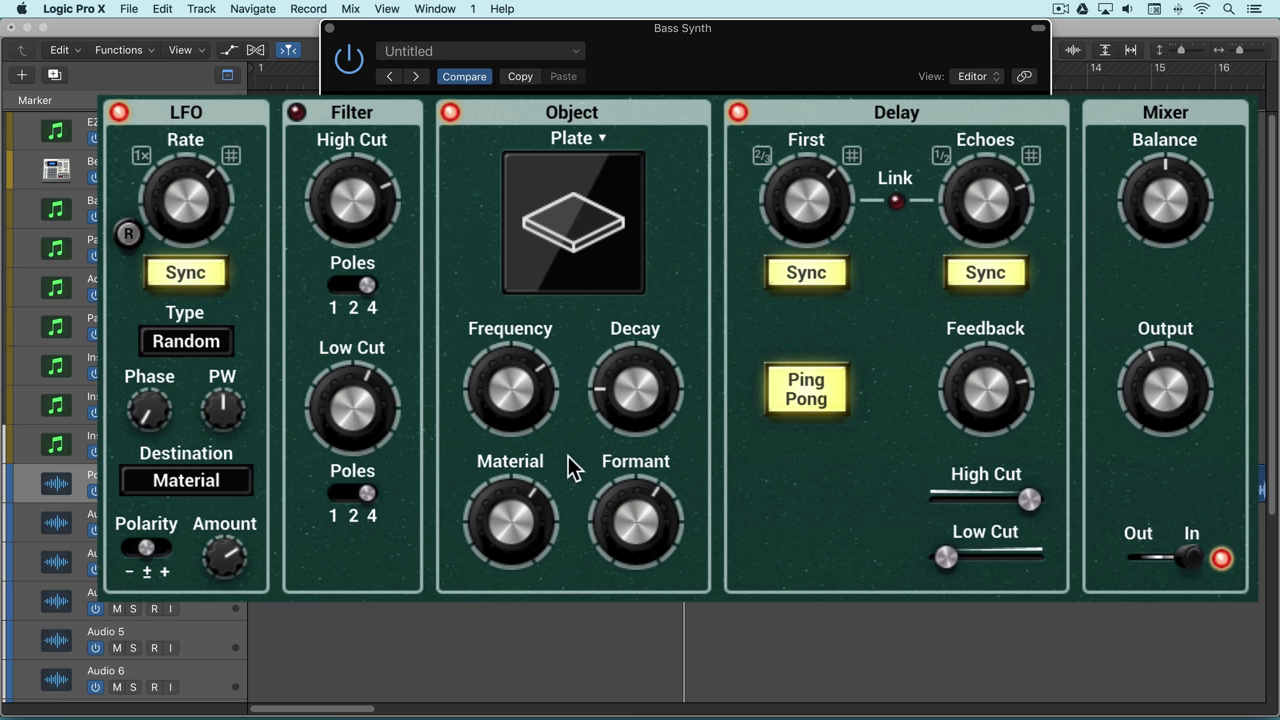
pyautogui.moveTo(633, 513); pyautogui.dragTo(633, 480)
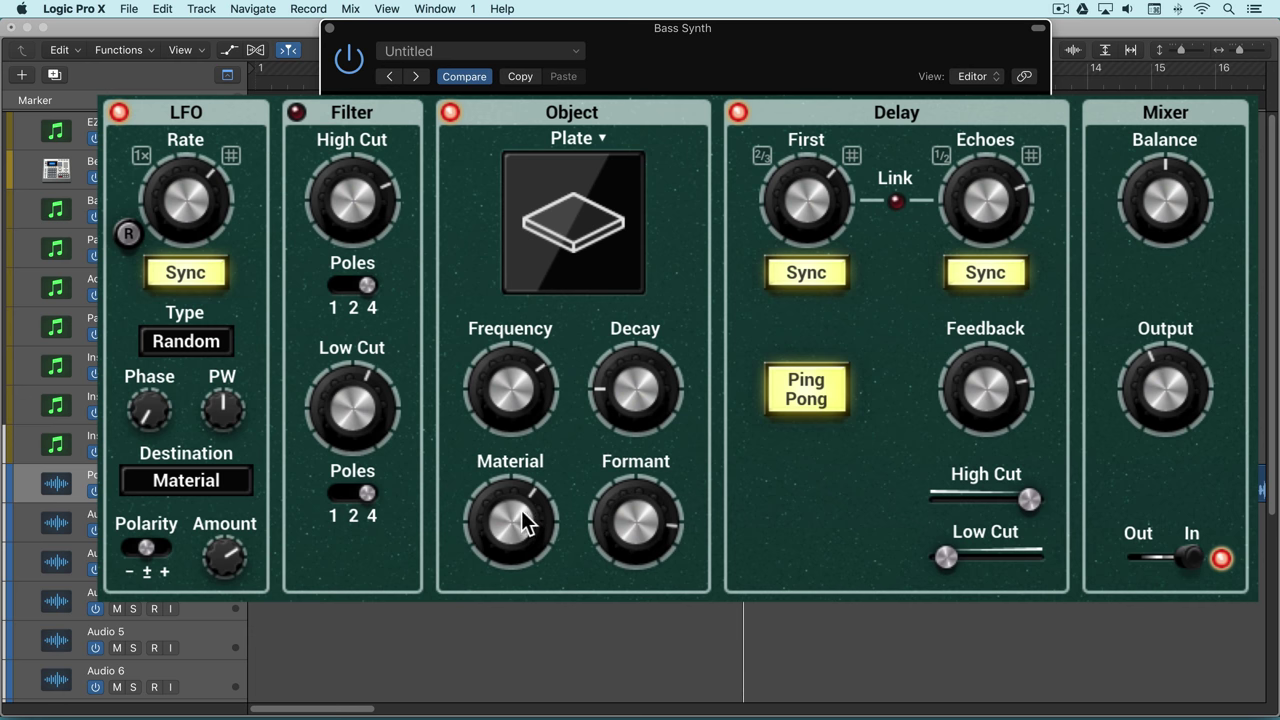
pyautogui.moveTo(523, 520); pyautogui.dragTo(523, 550)
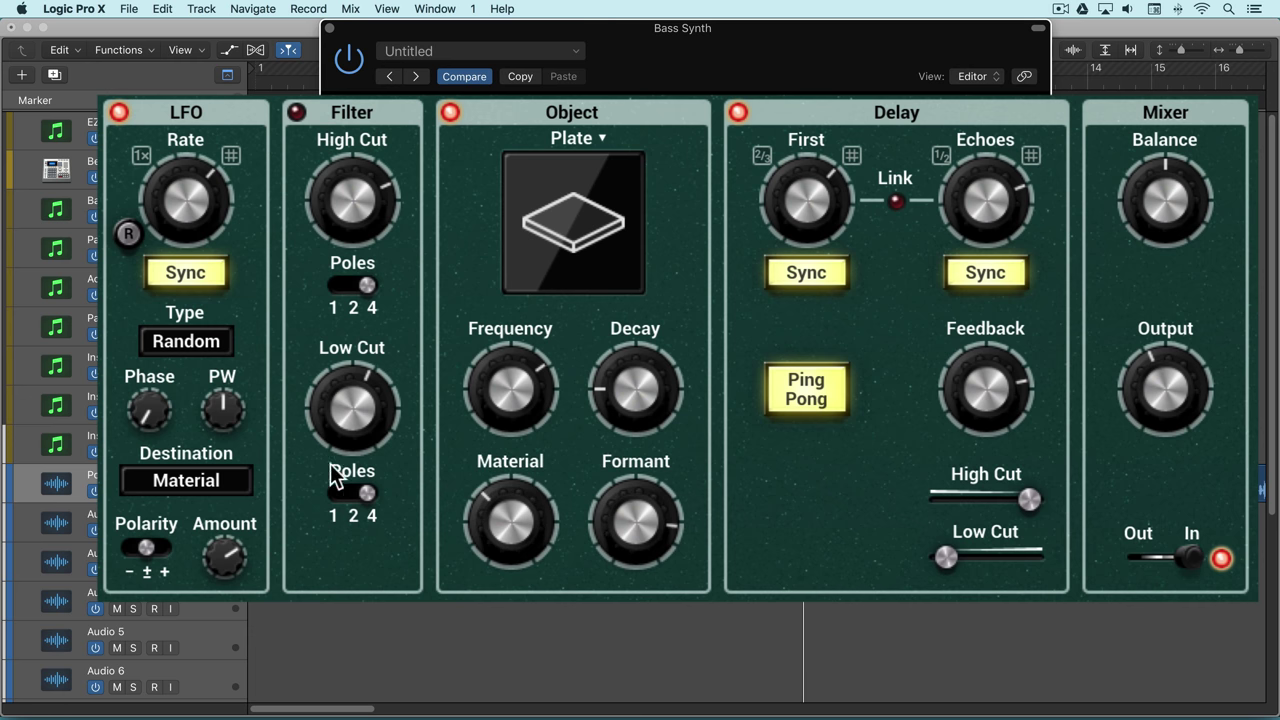
# Step: Change the resonator object to a String and lower its Frequency to 262 Hz
pyautogui.click(606, 134)
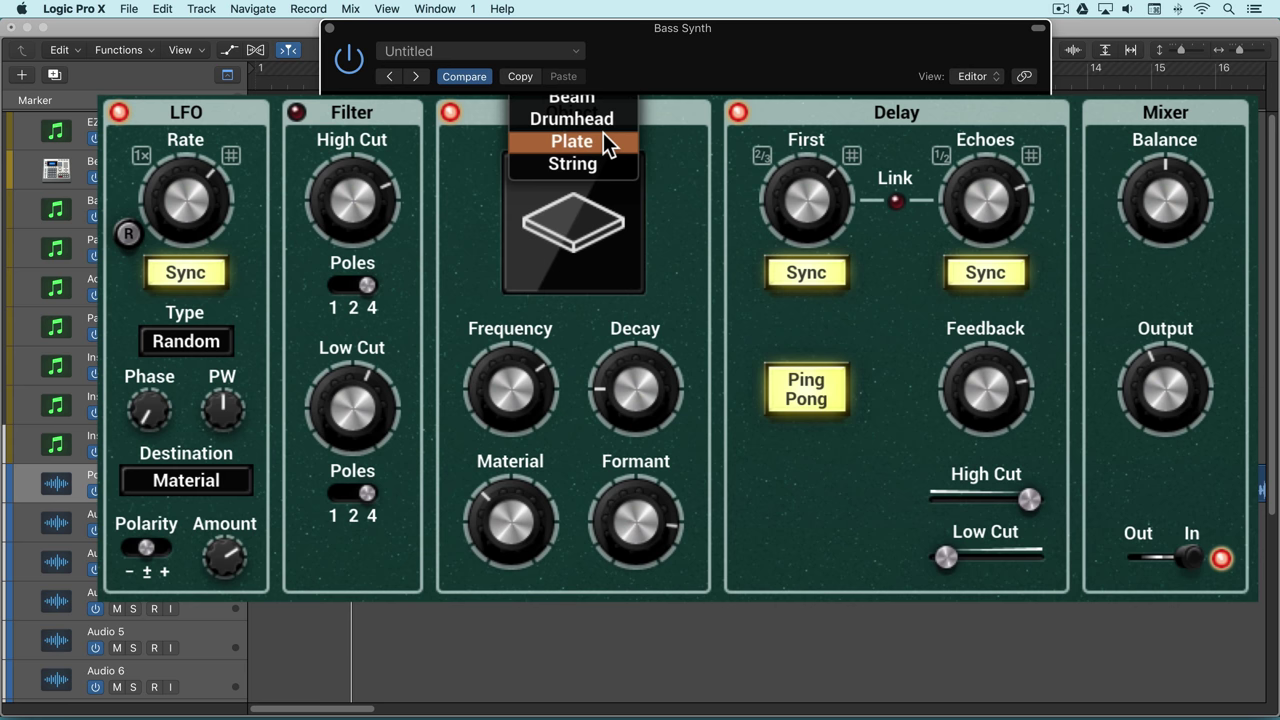
pyautogui.click(588, 157)
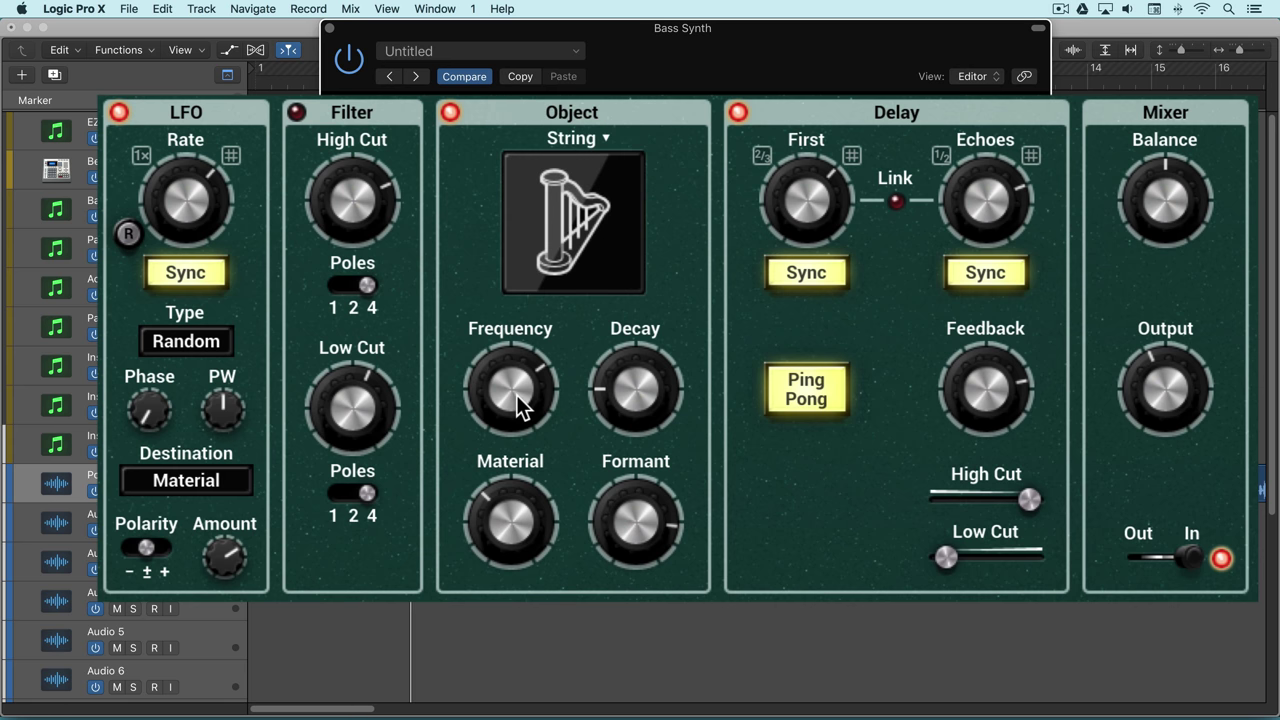
pyautogui.moveTo(517, 400); pyautogui.dragTo(517, 440)
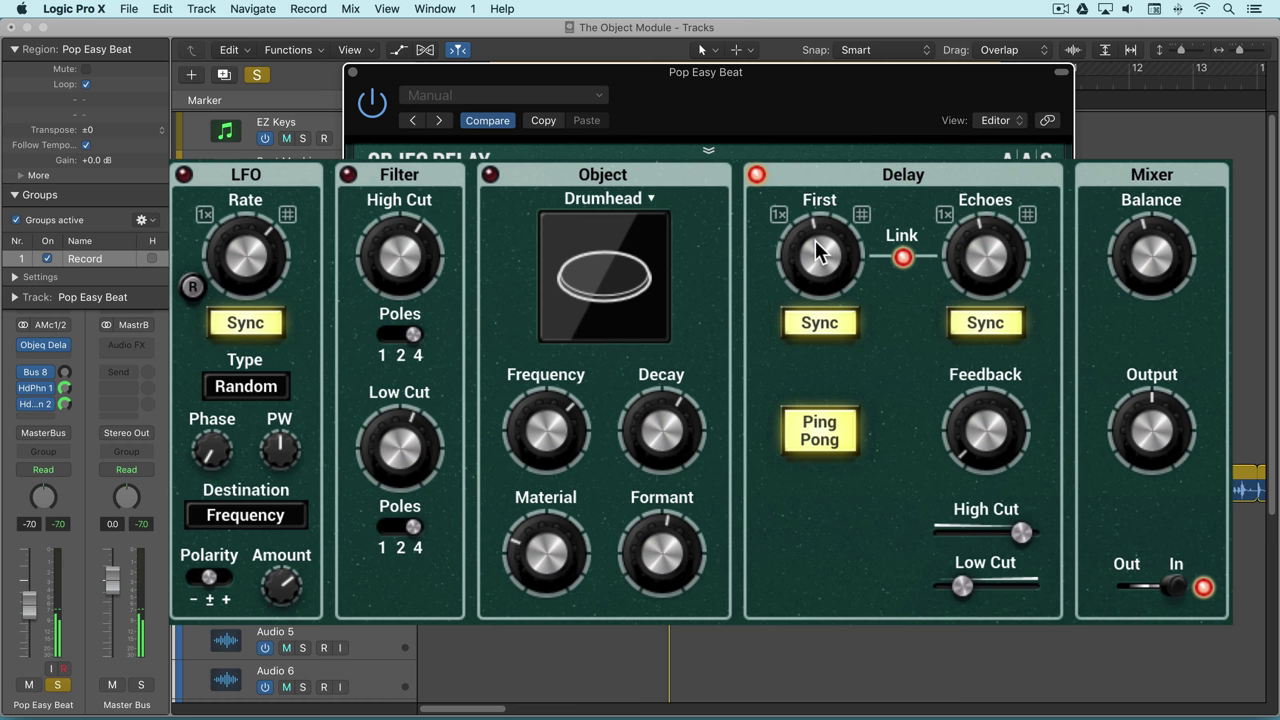
# Step: Switch on the drum track's Drumhead resonator module and raise its frequency
pyautogui.click(987, 444)
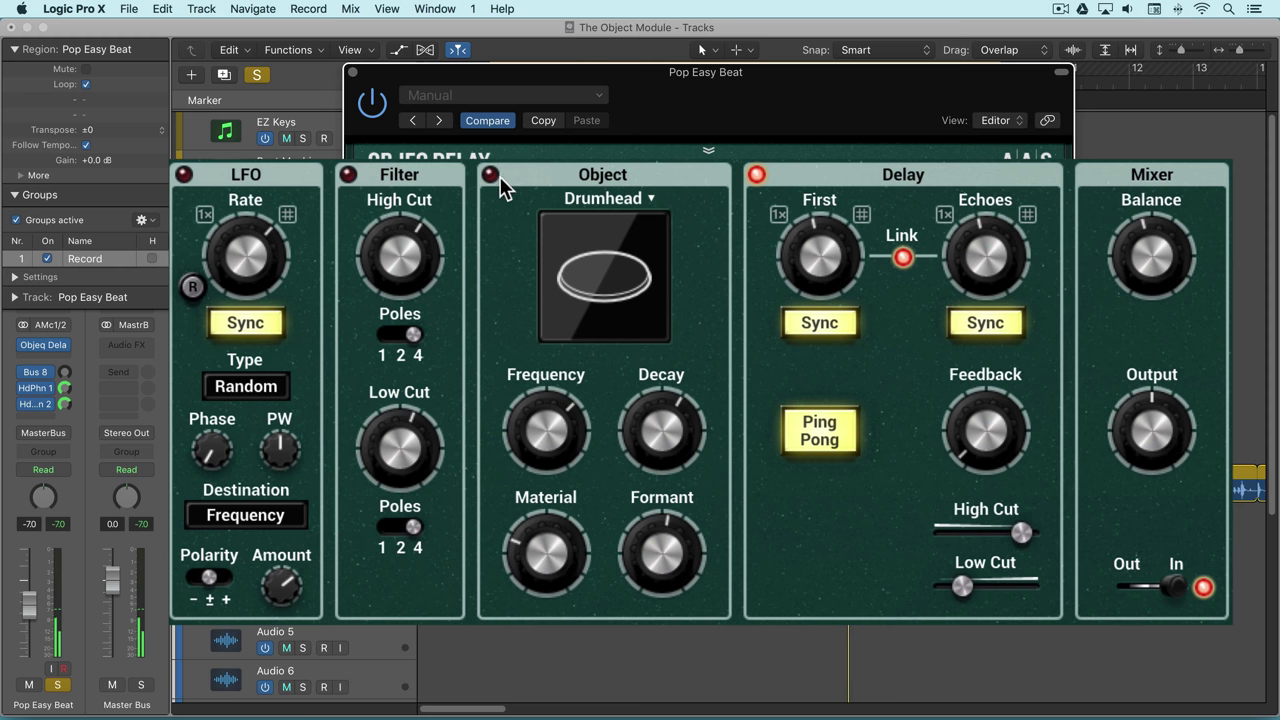
pyautogui.click(491, 176)
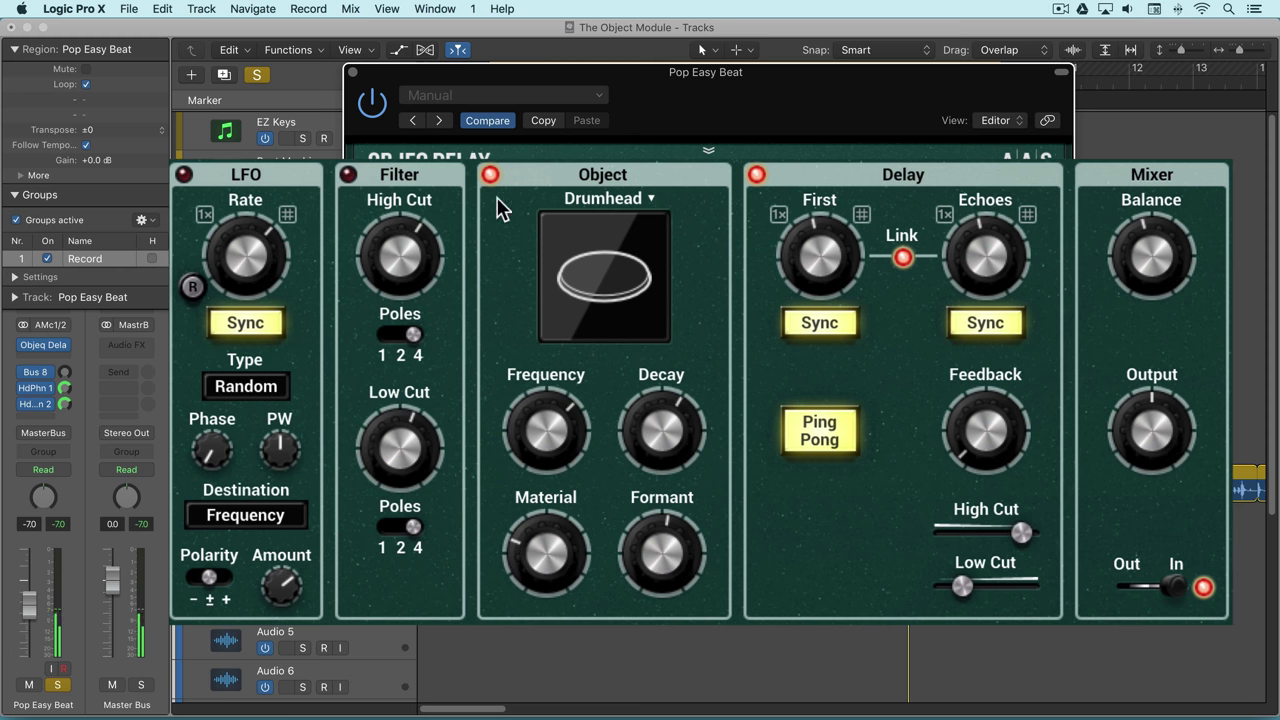
pyautogui.moveTo(557, 425); pyautogui.dragTo(541, 412)
pyautogui.moveTo(545, 425); pyautogui.dragTo(545, 395)
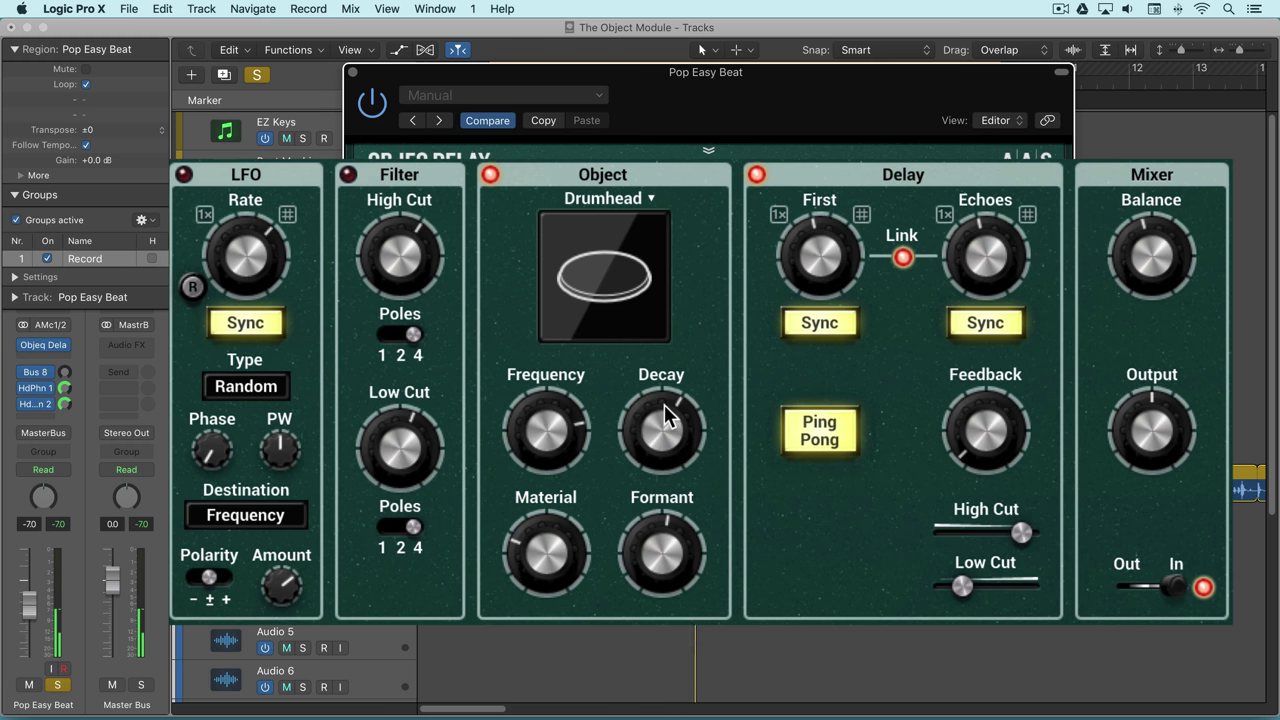
# Step: Adjust the Drumhead decay (up to 83 %, then about 52.5 %) and raise Material to 69.5 %
pyautogui.moveTo(666, 417); pyautogui.dragTo(662, 470)
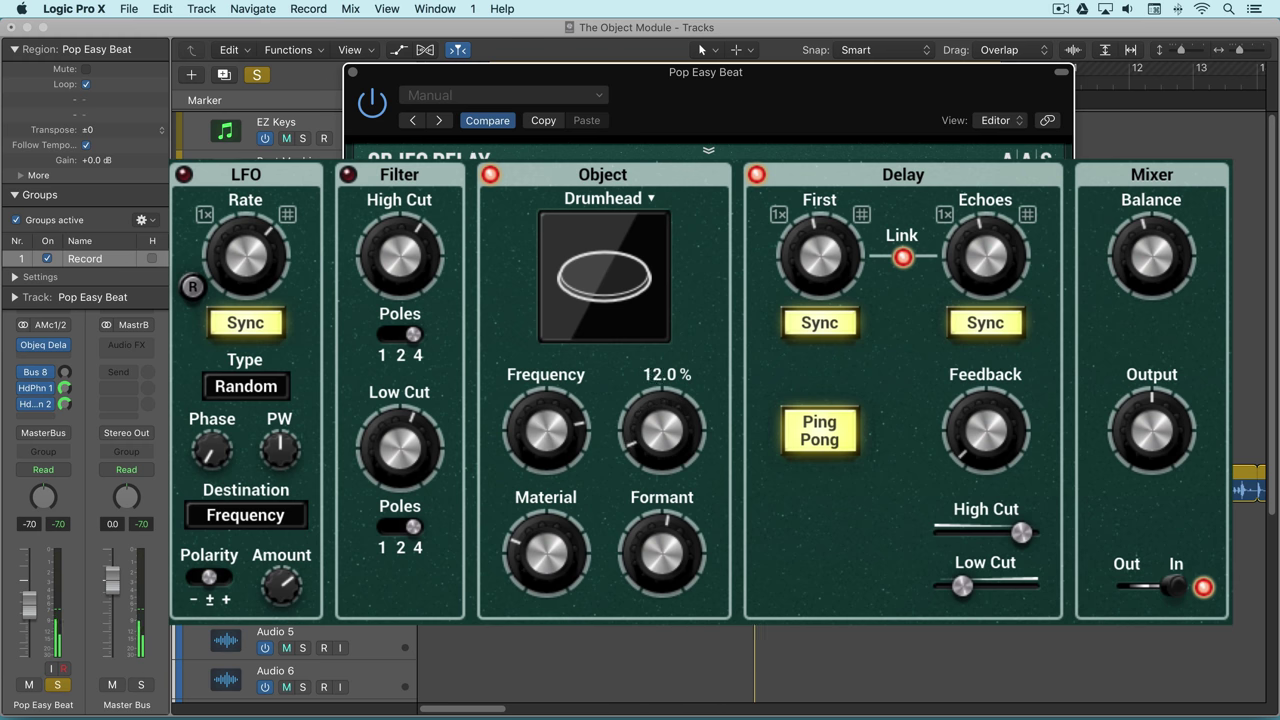
pyautogui.moveTo(663, 423); pyautogui.dragTo(658, 440)
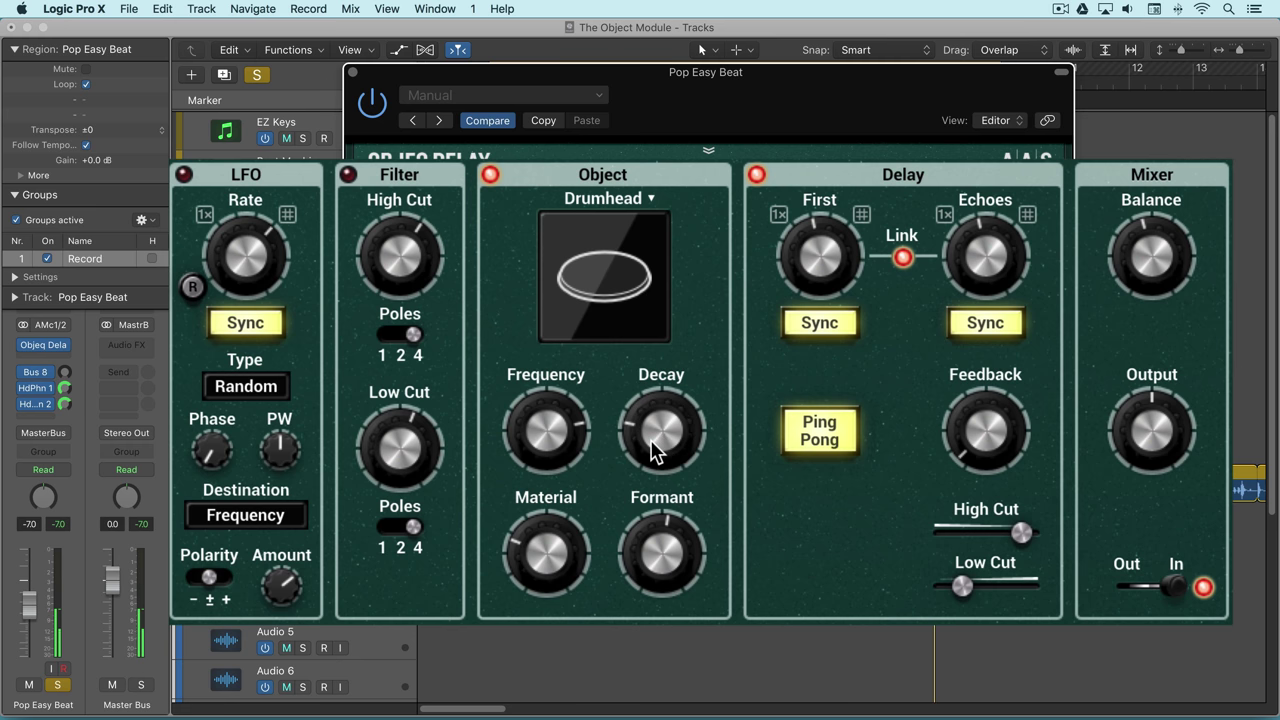
pyautogui.moveTo(652, 451); pyautogui.dragTo(663, 434)
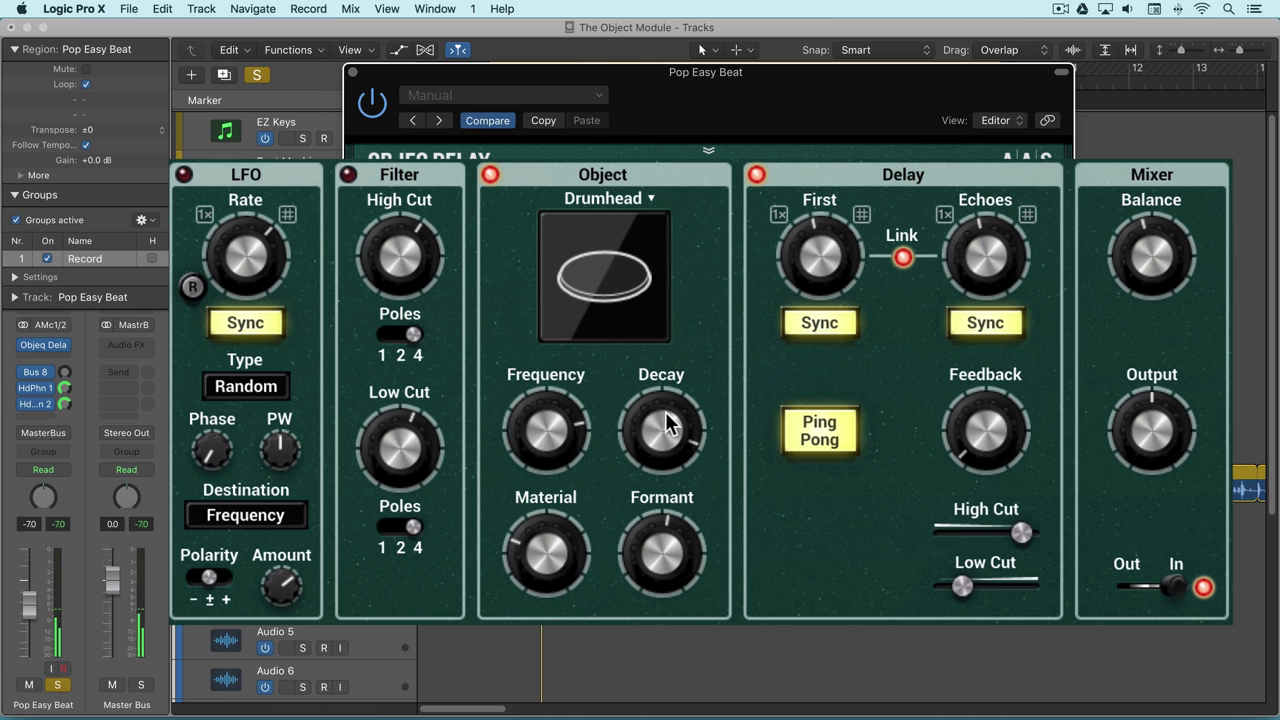
pyautogui.moveTo(668, 424); pyautogui.dragTo(668, 435)
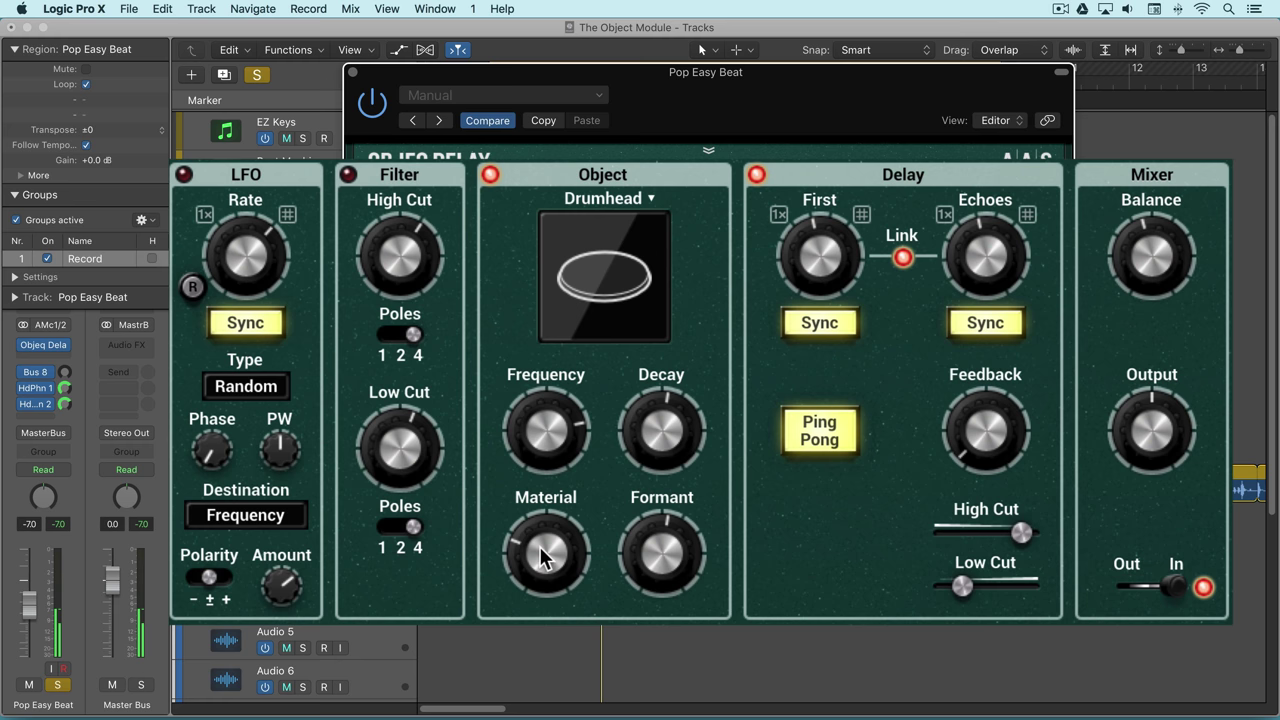
pyautogui.moveTo(543, 551)
pyautogui.mouseDown()
pyautogui.moveTo(543, 530)
pyautogui.moveTo(535, 555)
pyautogui.mouseUp()
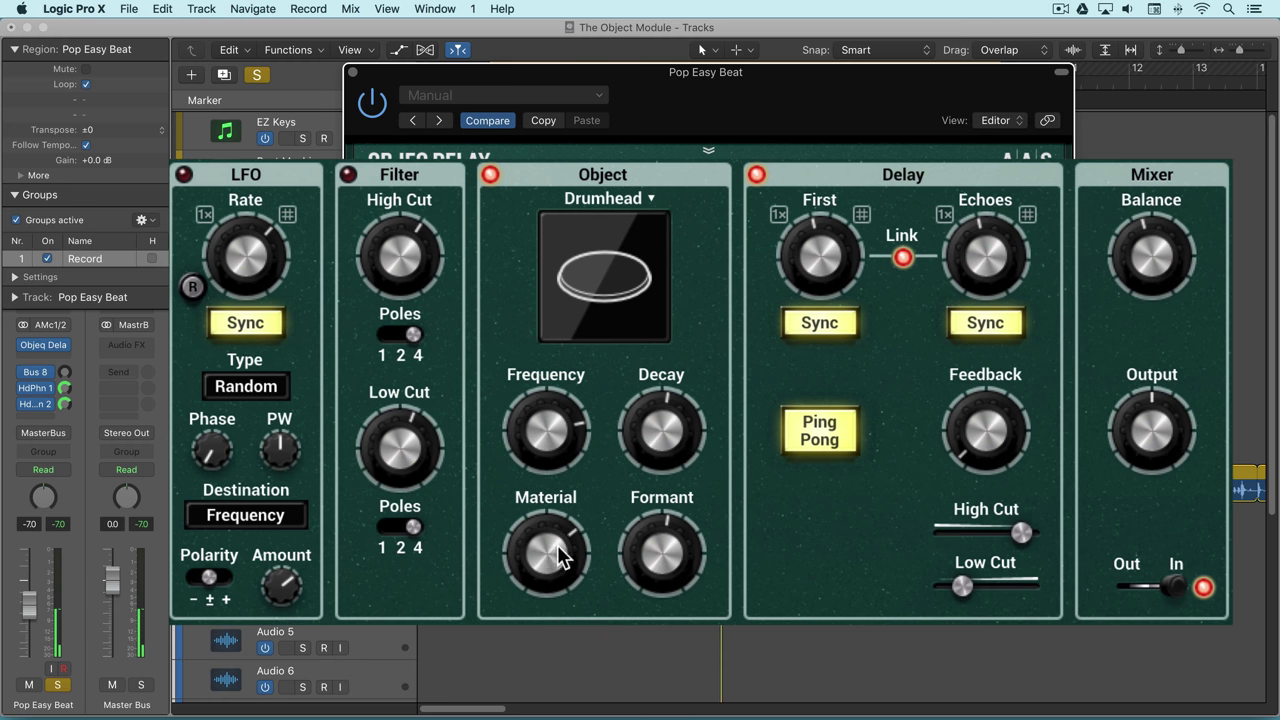
pyautogui.moveTo(540, 546); pyautogui.dragTo(656, 543)
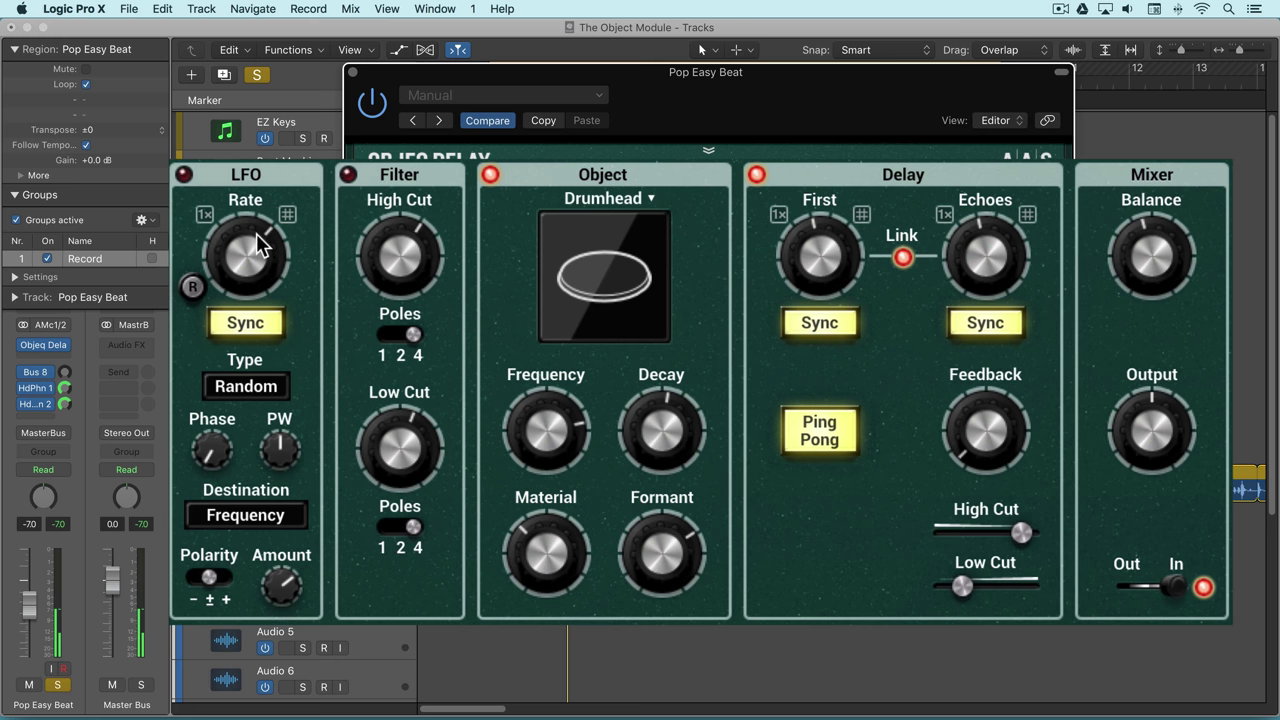
# Step: Enable the Objeq Delay's LFO module and bring up the resonator object type list
pyautogui.click(226, 230)
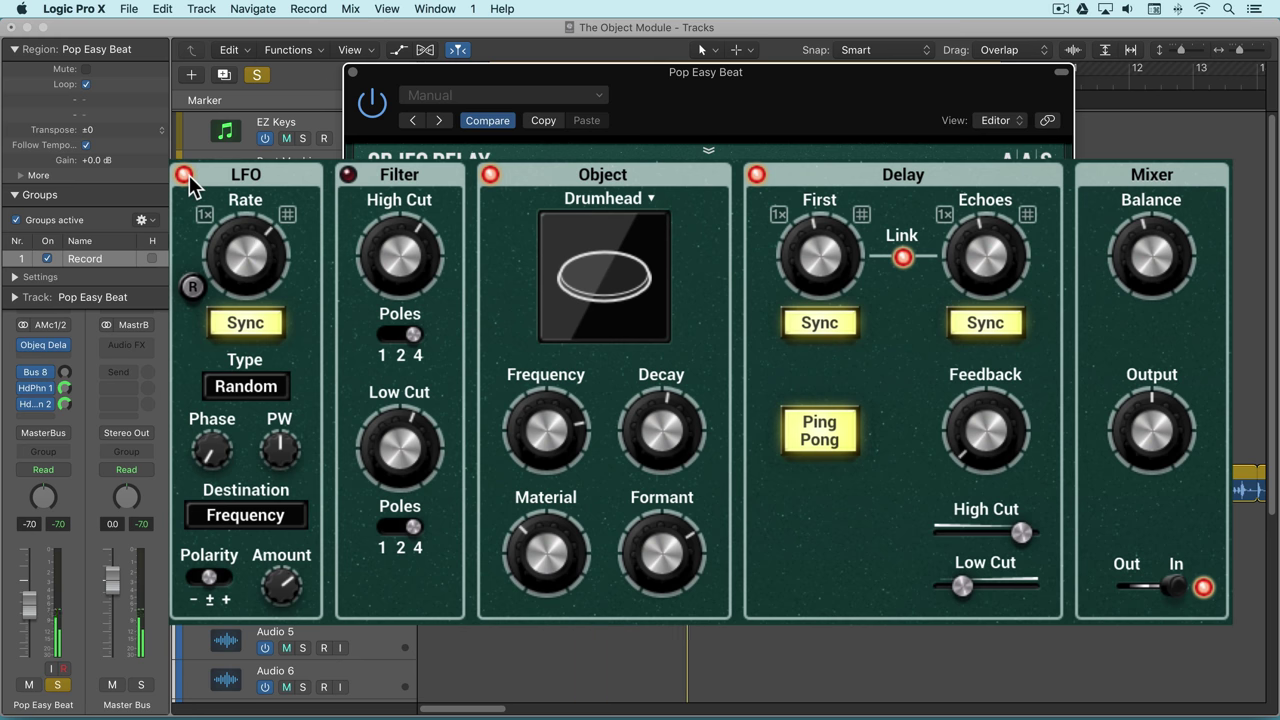
pyautogui.click(651, 200)
# Step: Try Plate at 507 Hz, then settle on String with 52.5 % decay and -8.0 dB feedback
pyautogui.click(636, 228)
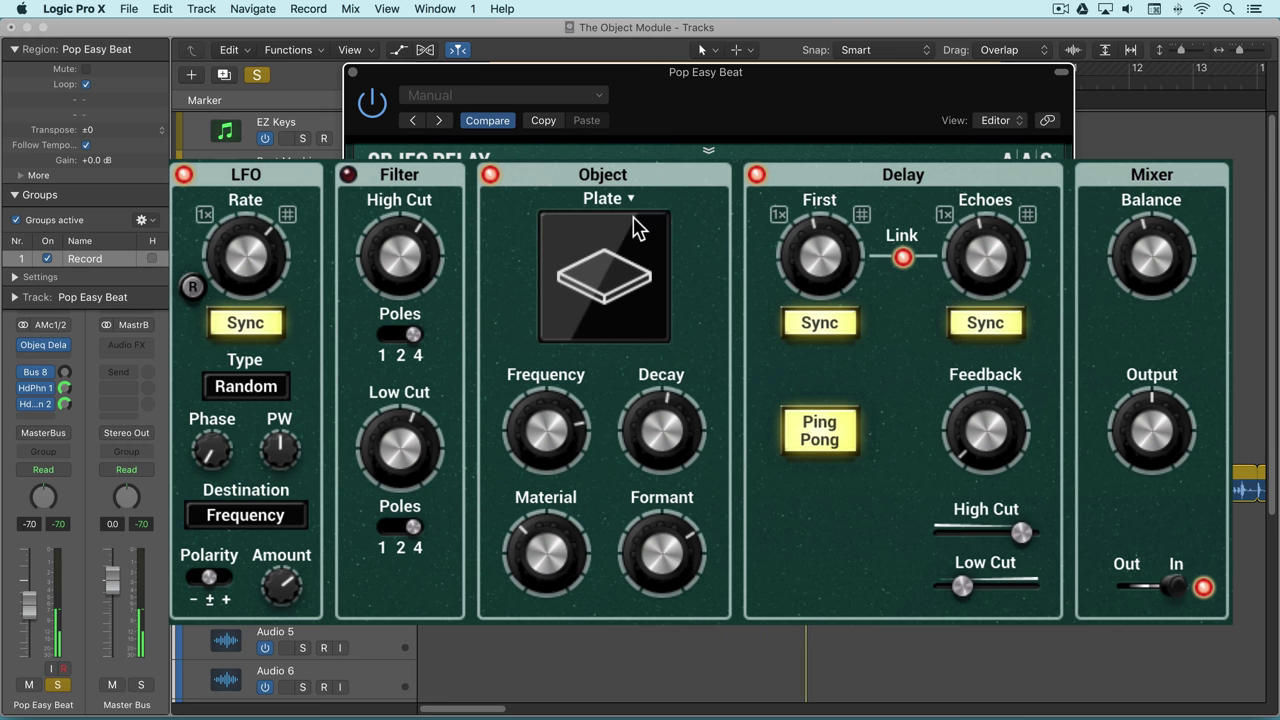
pyautogui.moveTo(564, 406); pyautogui.dragTo(564, 430)
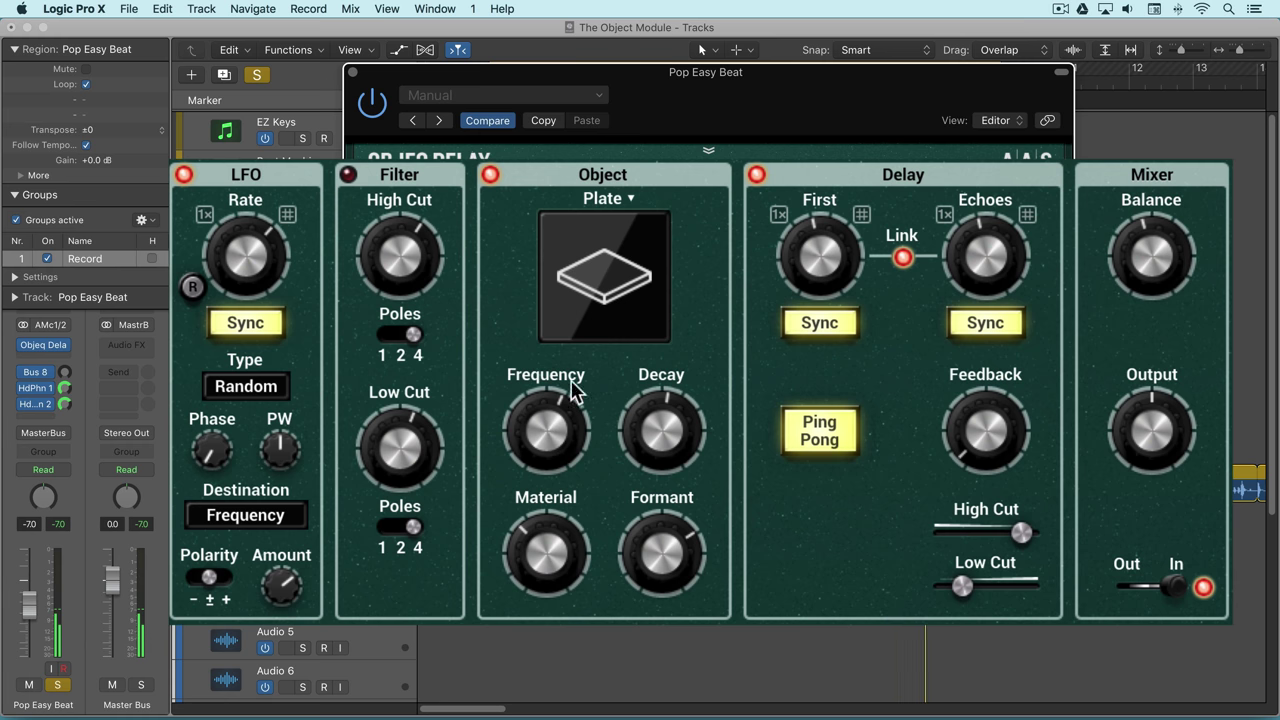
pyautogui.click(634, 198)
pyautogui.click(632, 222)
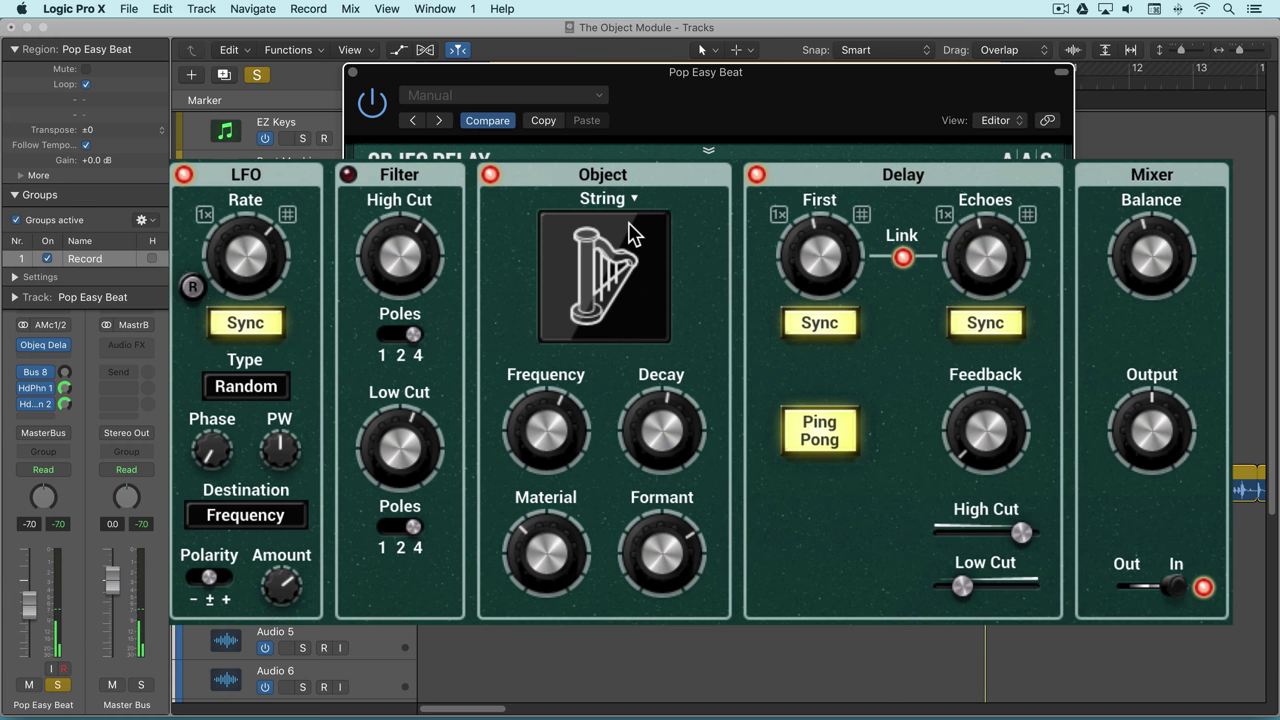
pyautogui.moveTo(666, 418); pyautogui.dragTo(666, 440)
pyautogui.moveTo(986, 436); pyautogui.dragTo(986, 375)
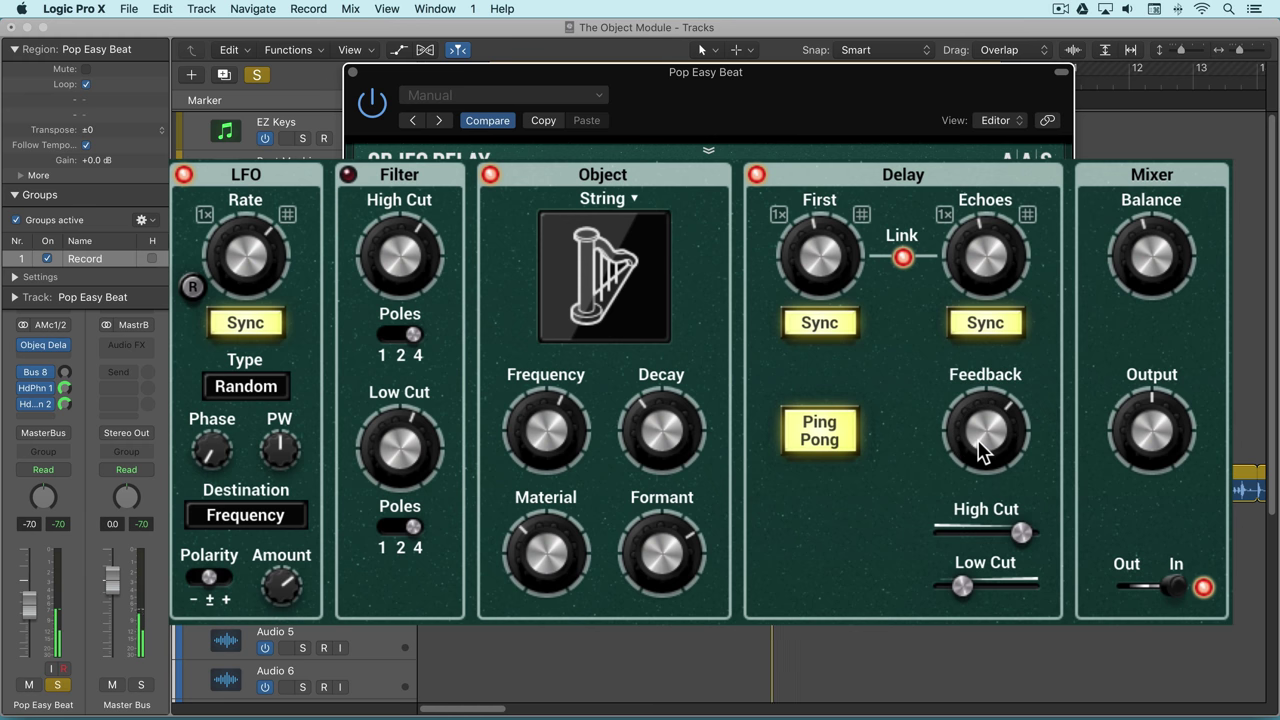
pyautogui.moveTo(976, 460); pyautogui.dragTo(975, 455)
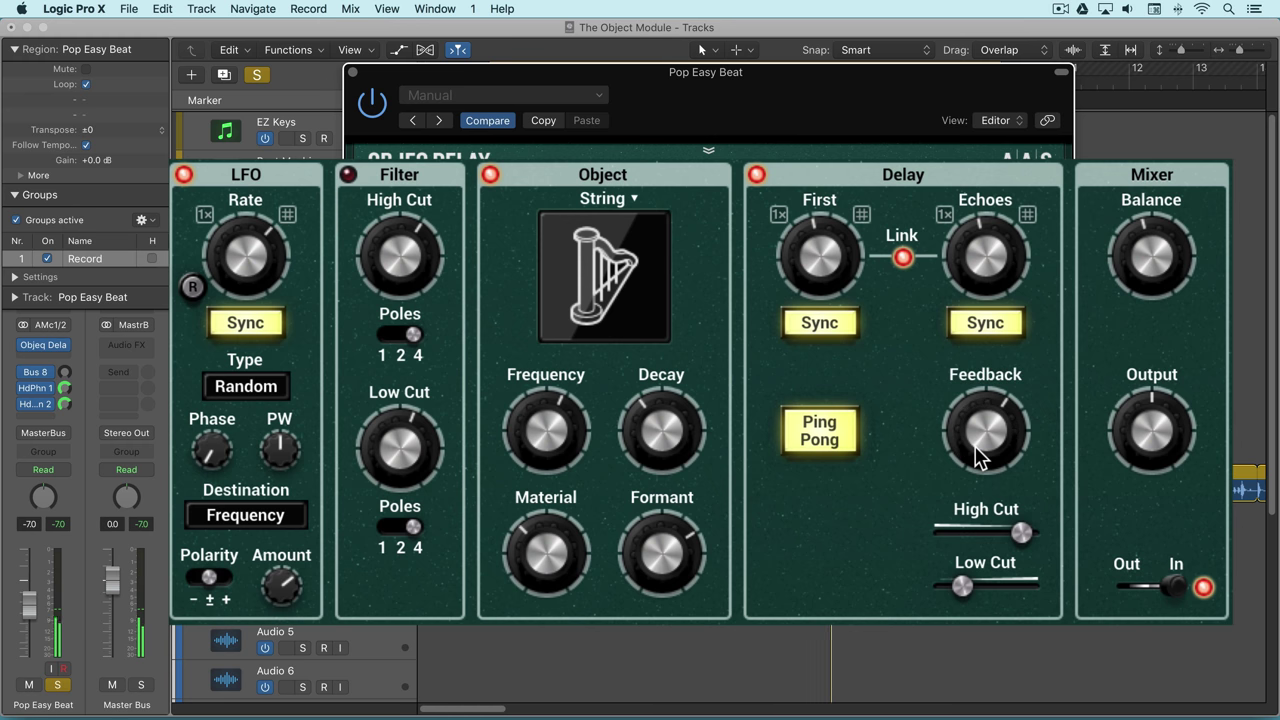